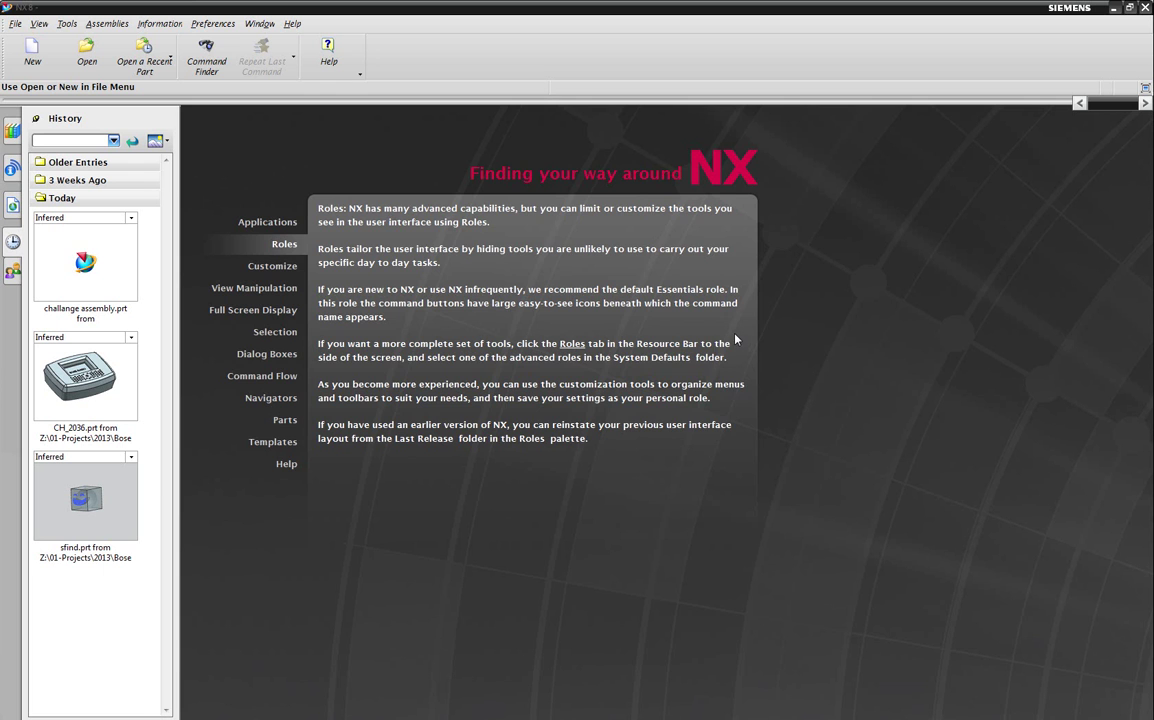
Create a new part named model1.prt from the Model template with units in inches.
click(265, 222)
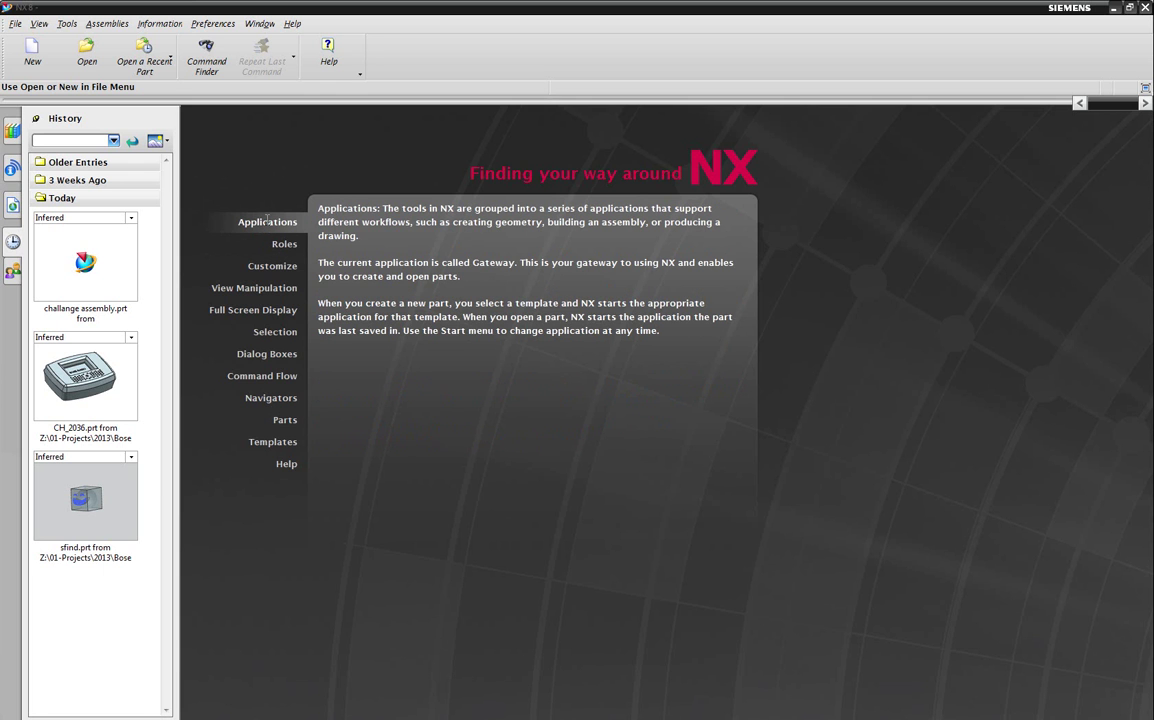
click(32, 60)
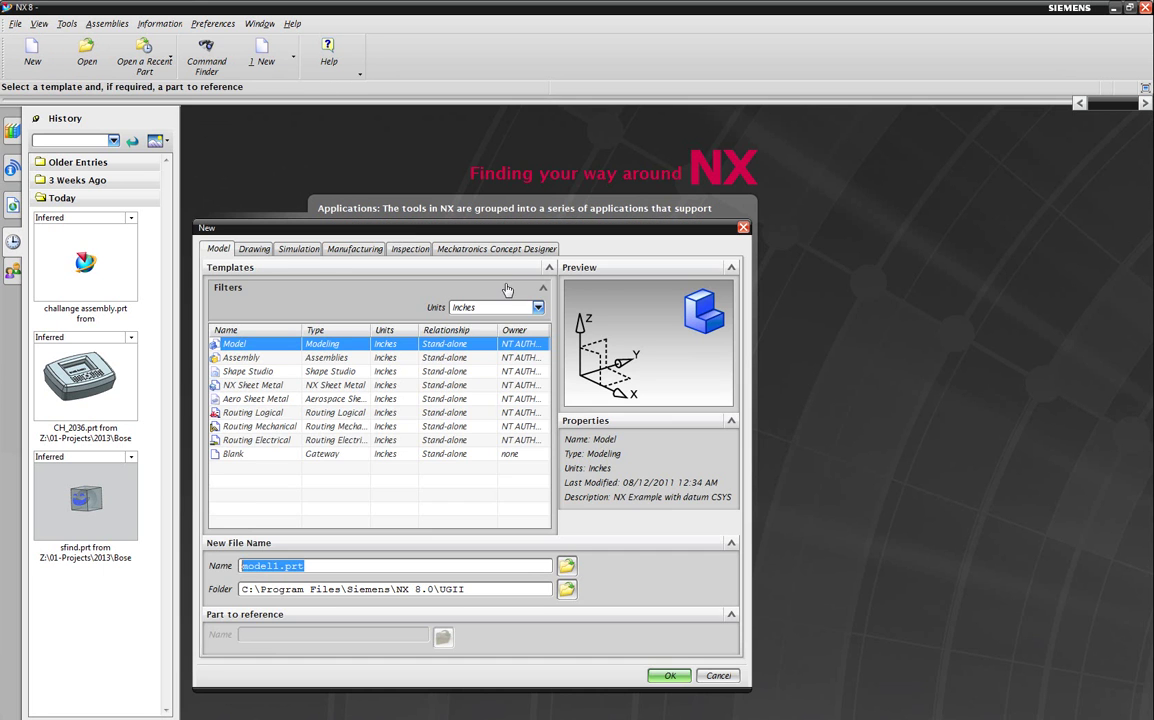
click(519, 310)
click(462, 333)
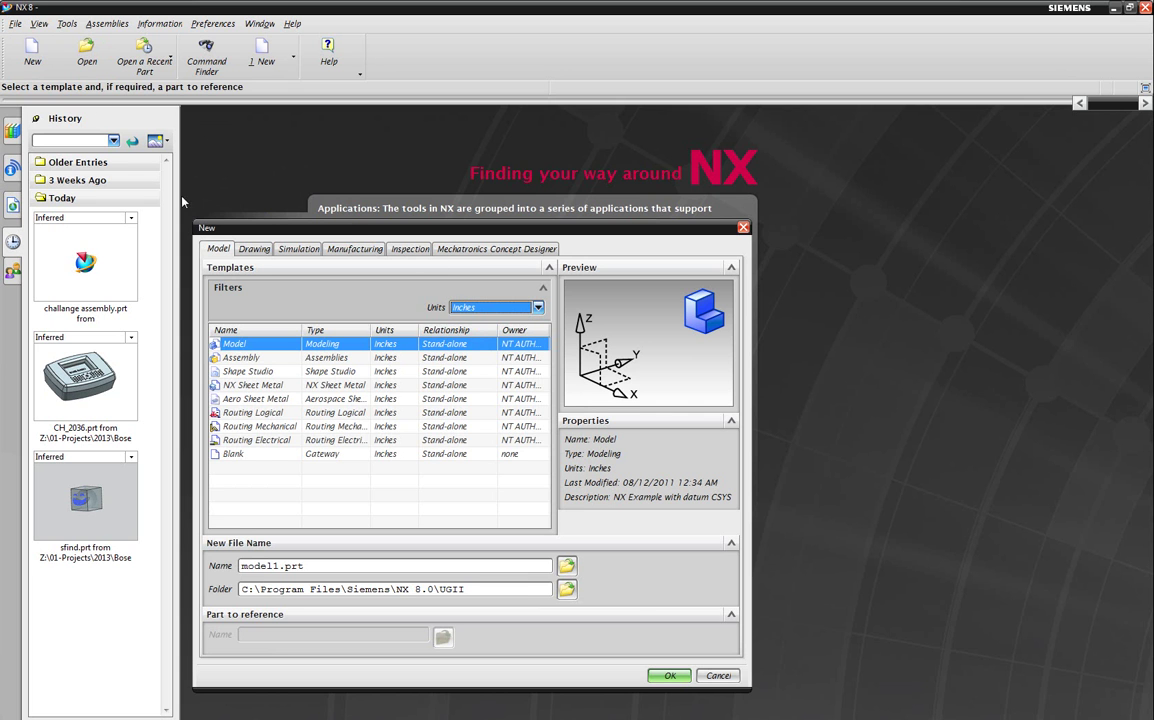
drag(348, 227, 391, 154)
click(292, 283)
click(287, 271)
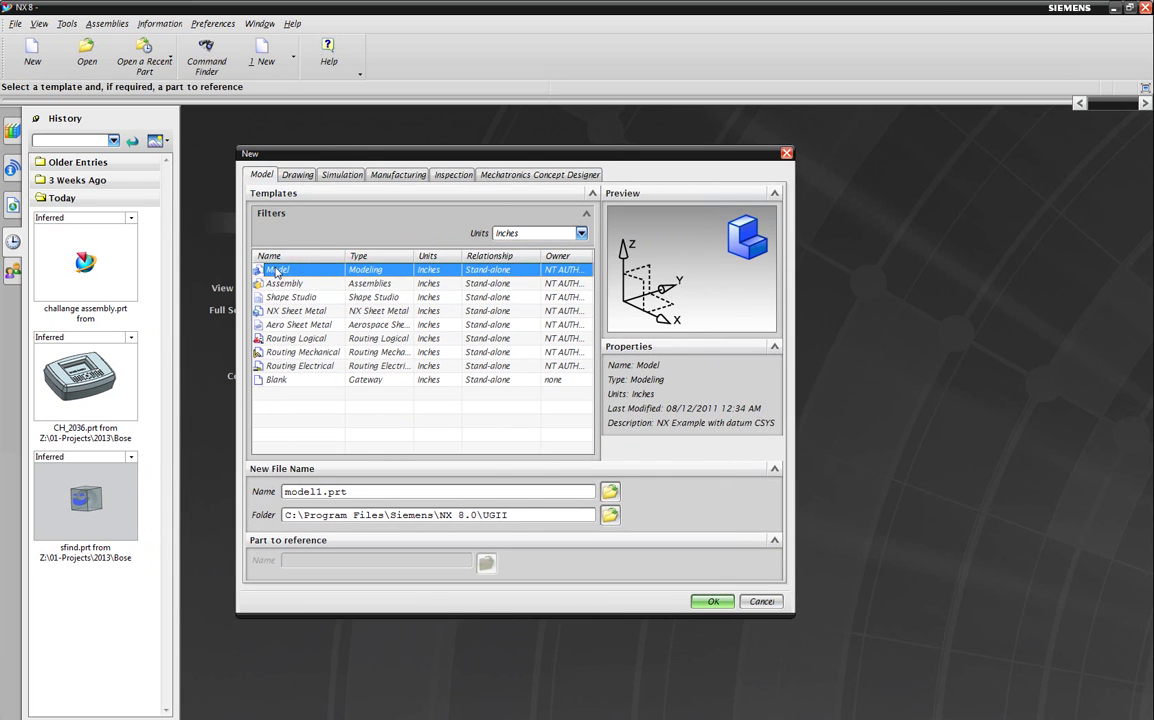
click(522, 235)
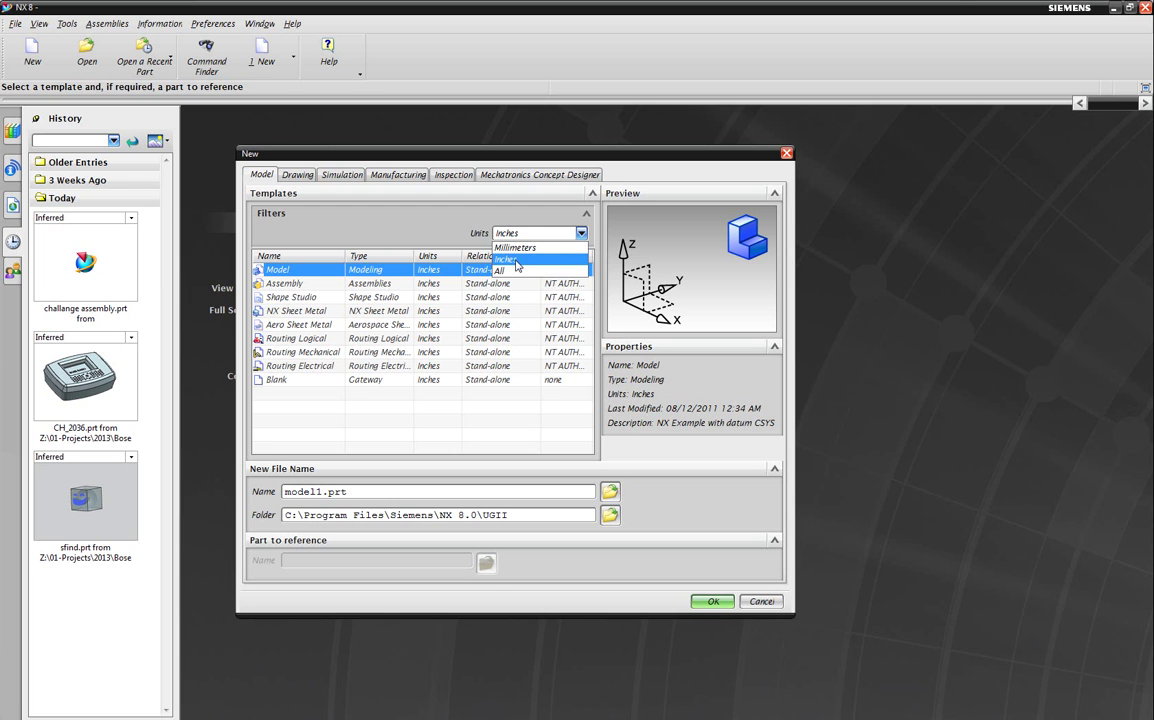
click(516, 262)
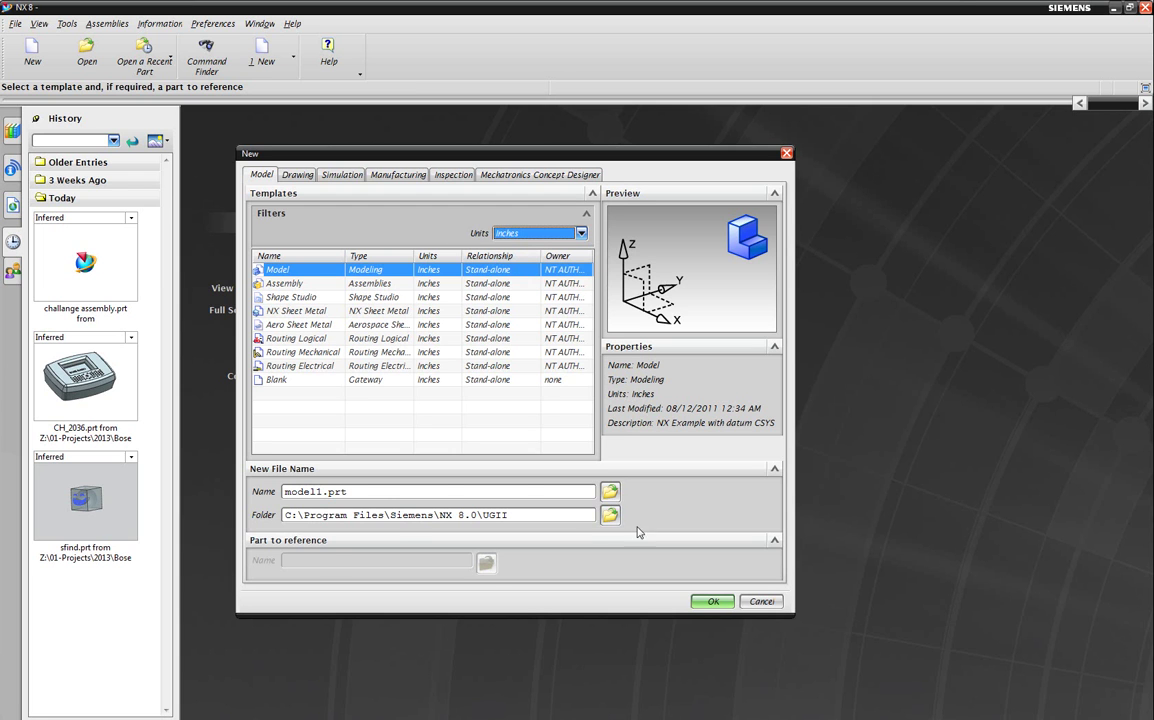
click(609, 515)
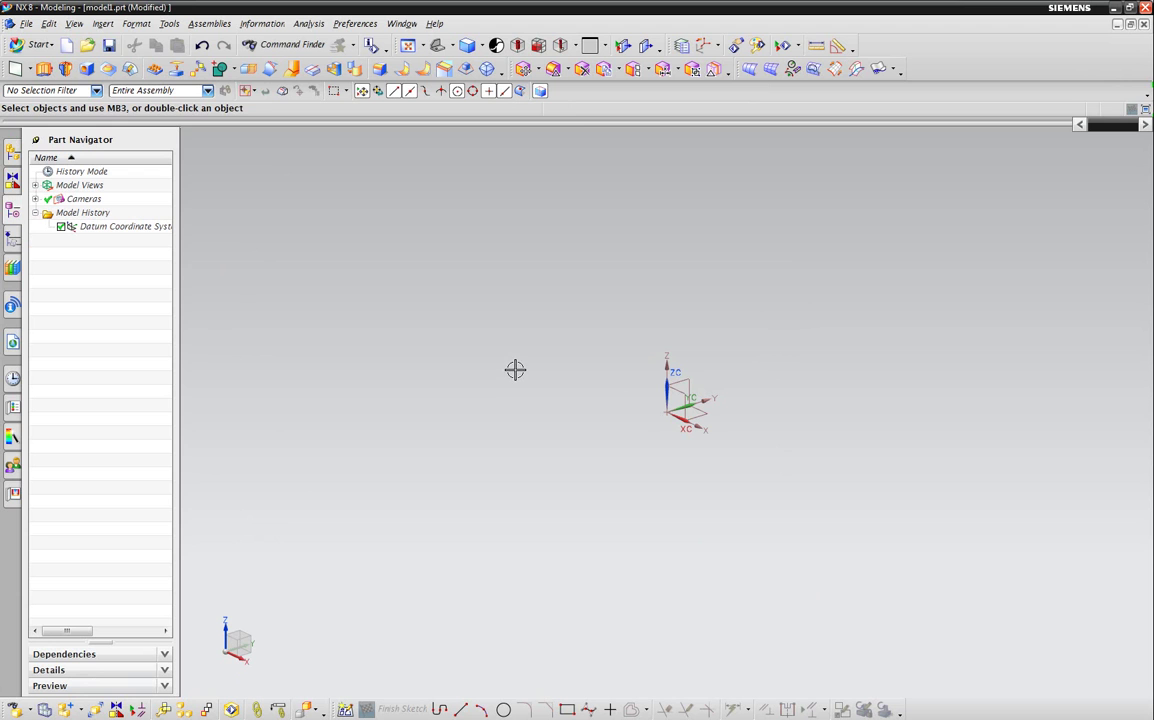
Start a Block design feature of the Origin and Edge Lengths type in the new part.
middle_drag(464, 307, 170, 355)
shift+middle_drag(538, 389, 498, 283)
click(103, 23)
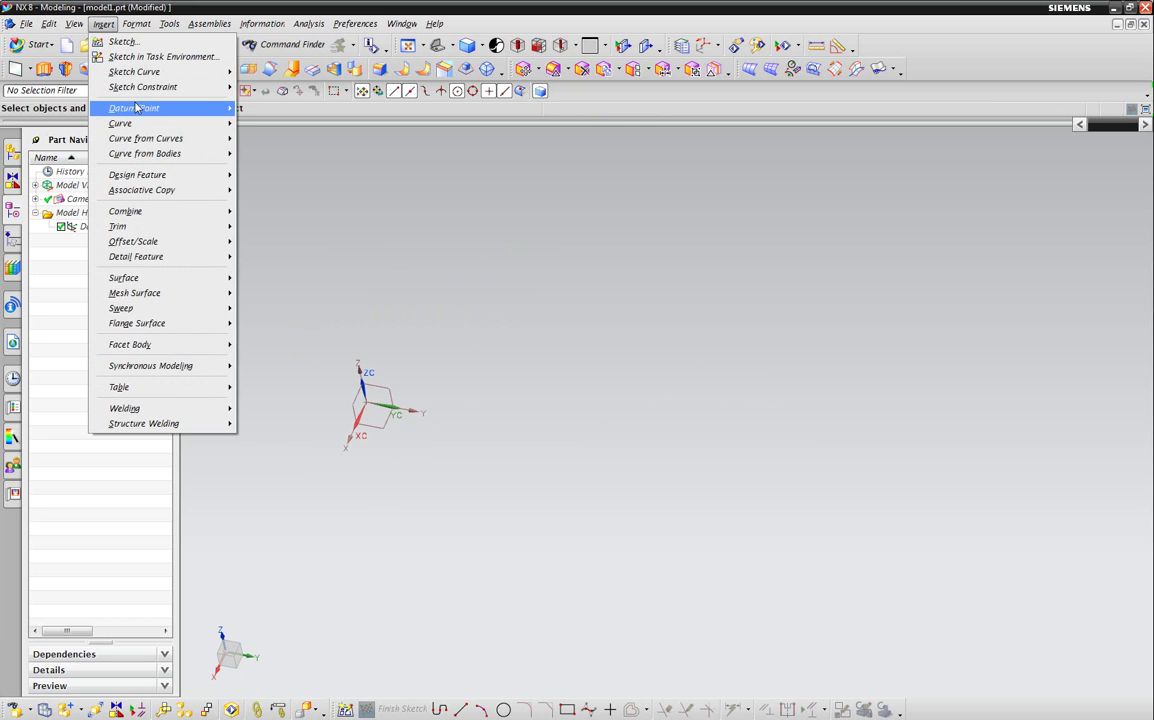
mouse_move(136, 107)
mouse_move(137, 174)
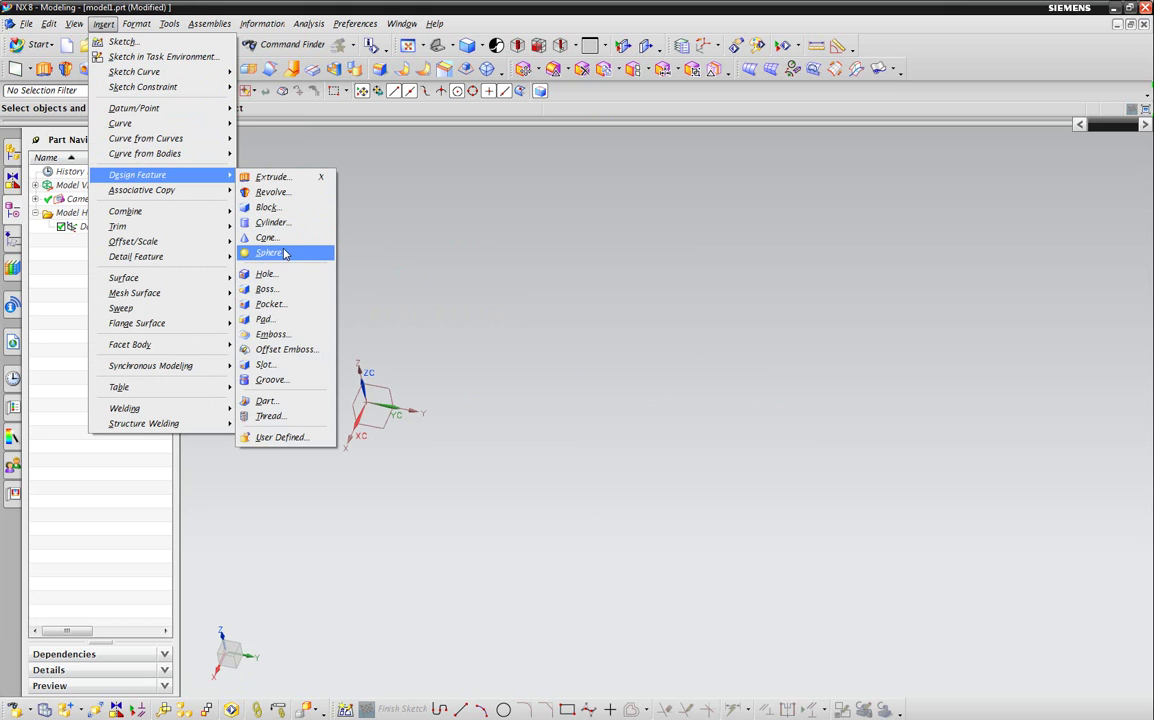
click(285, 212)
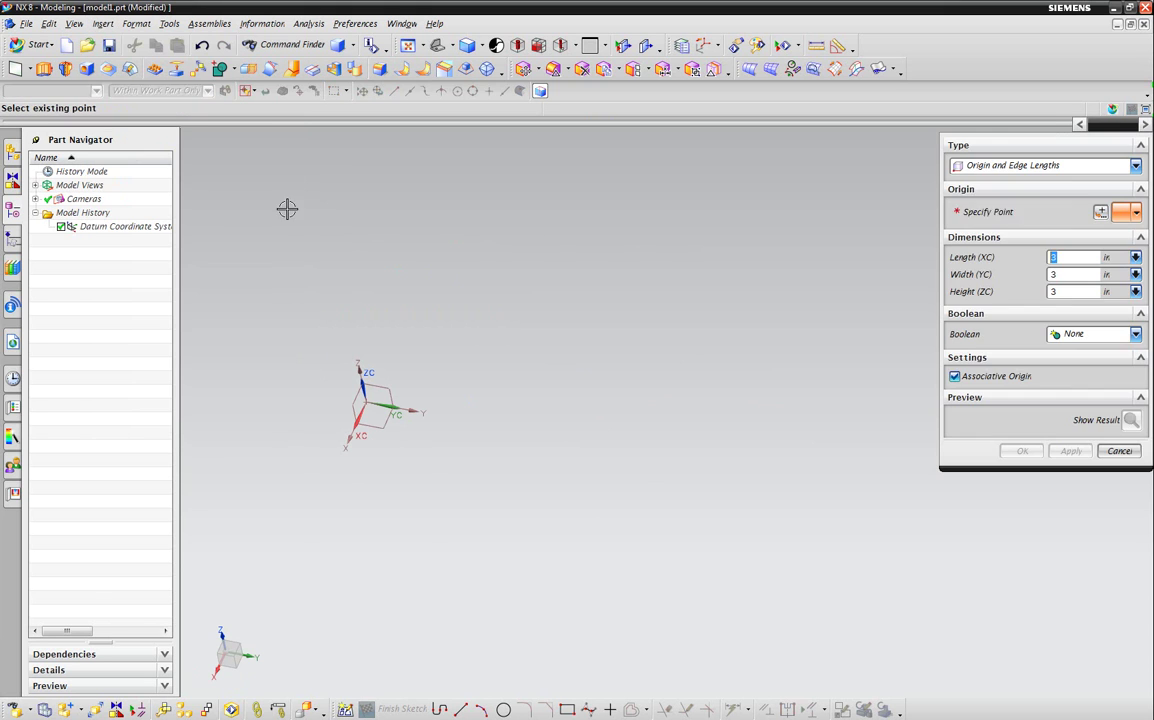
drag(1087, 126, 551, 126)
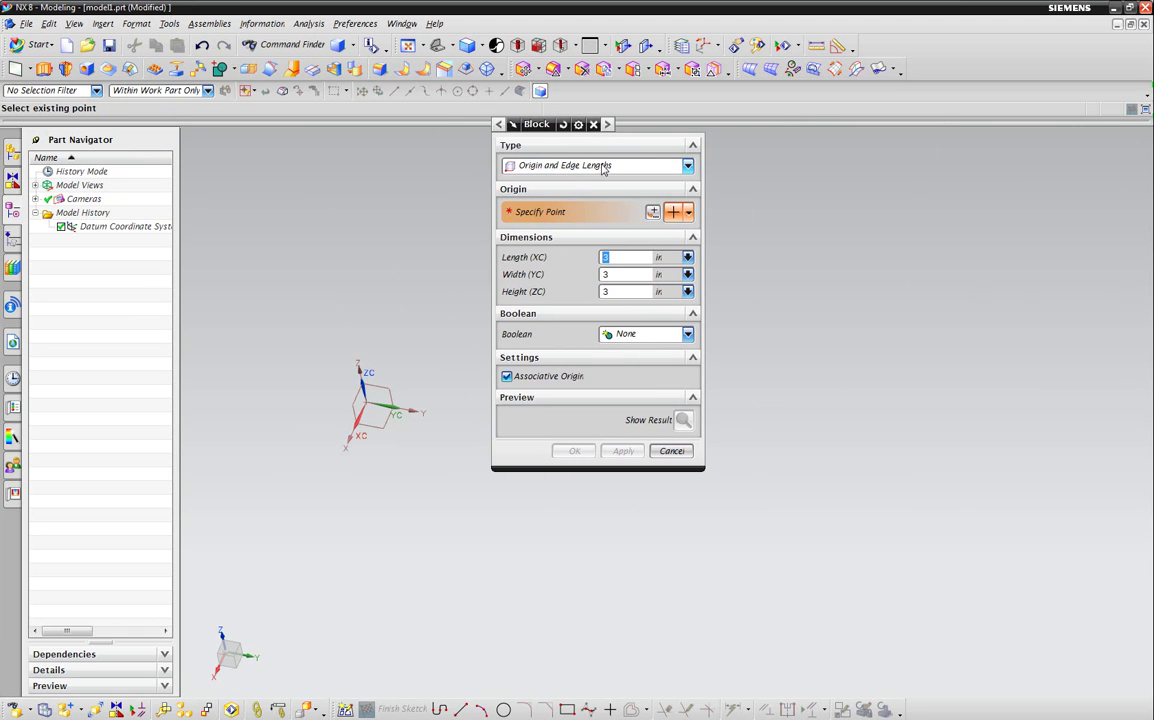
click(582, 166)
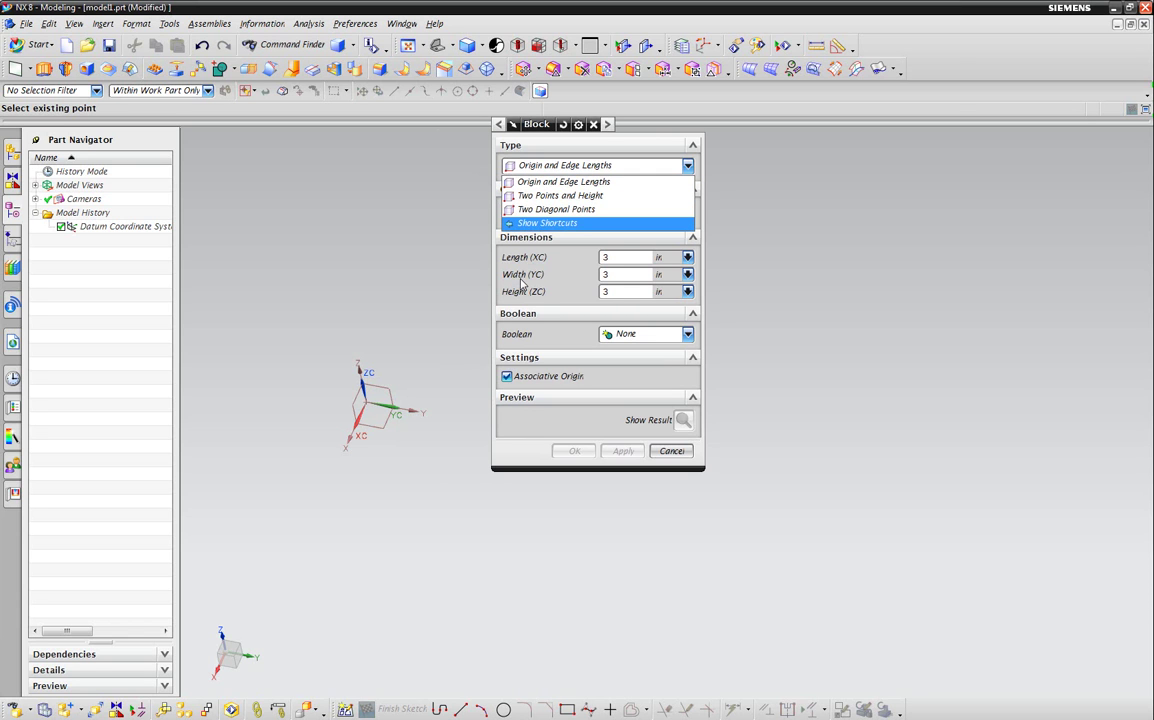
click(520, 196)
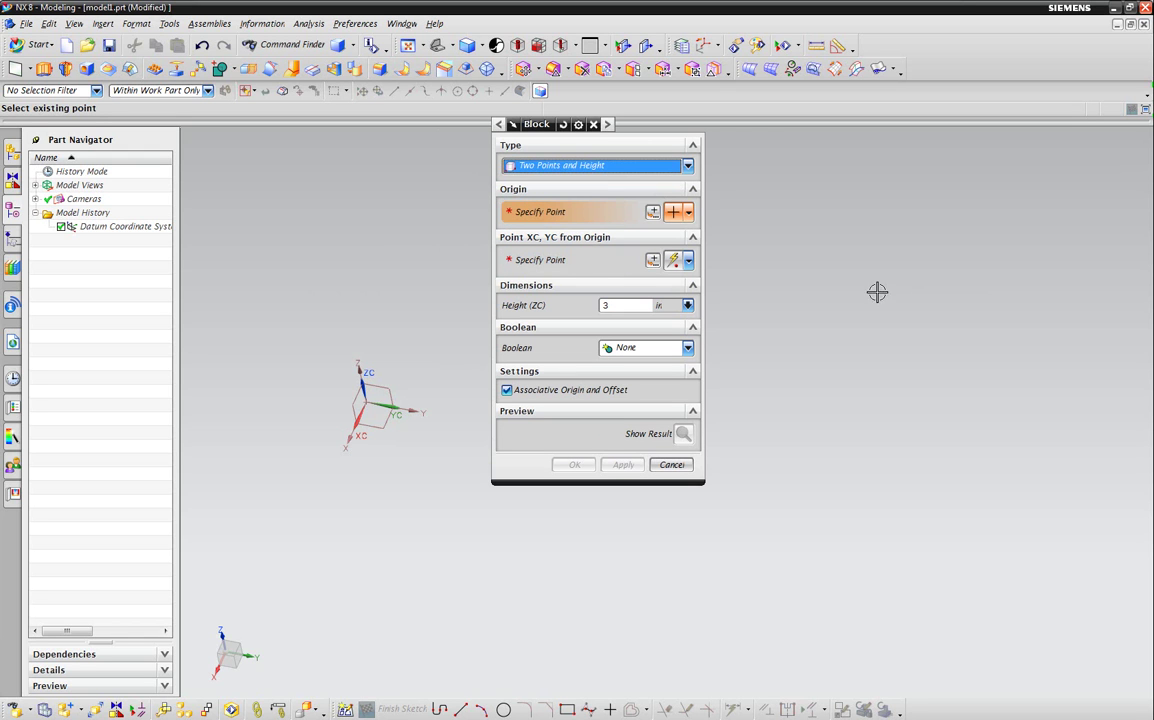
click(560, 168)
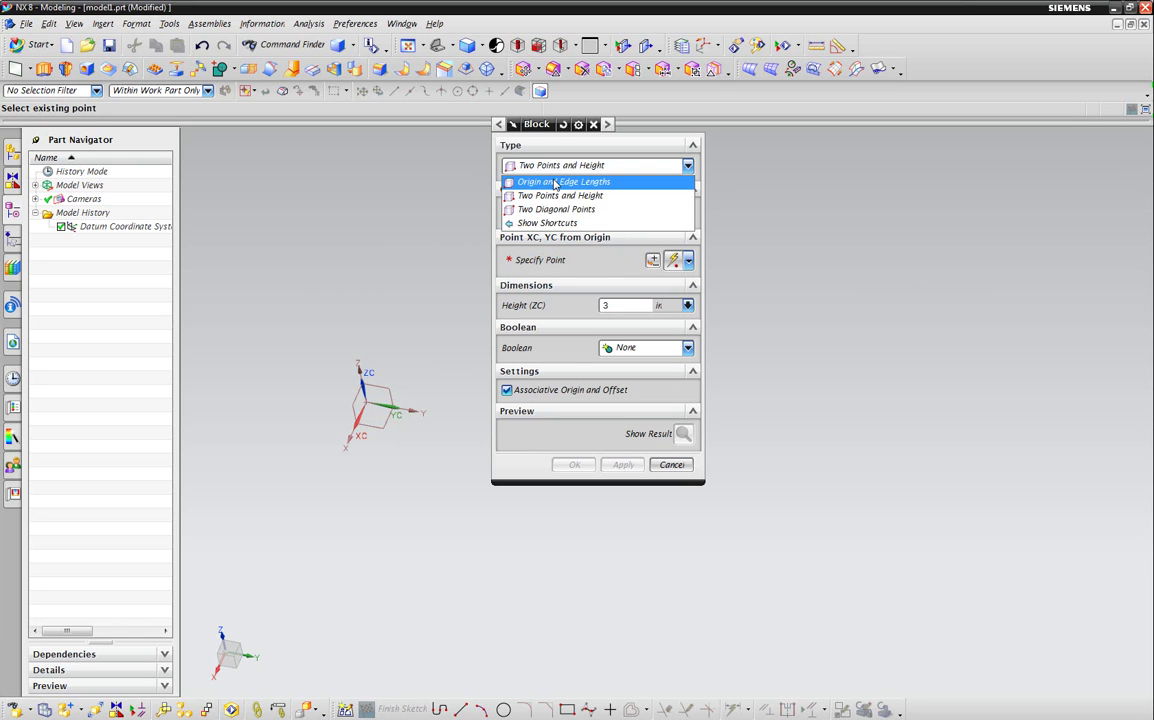
click(560, 182)
Place the block's origin point at absolute coordinates X 2, Y 2, Z 4 inches.
drag(532, 128, 610, 128)
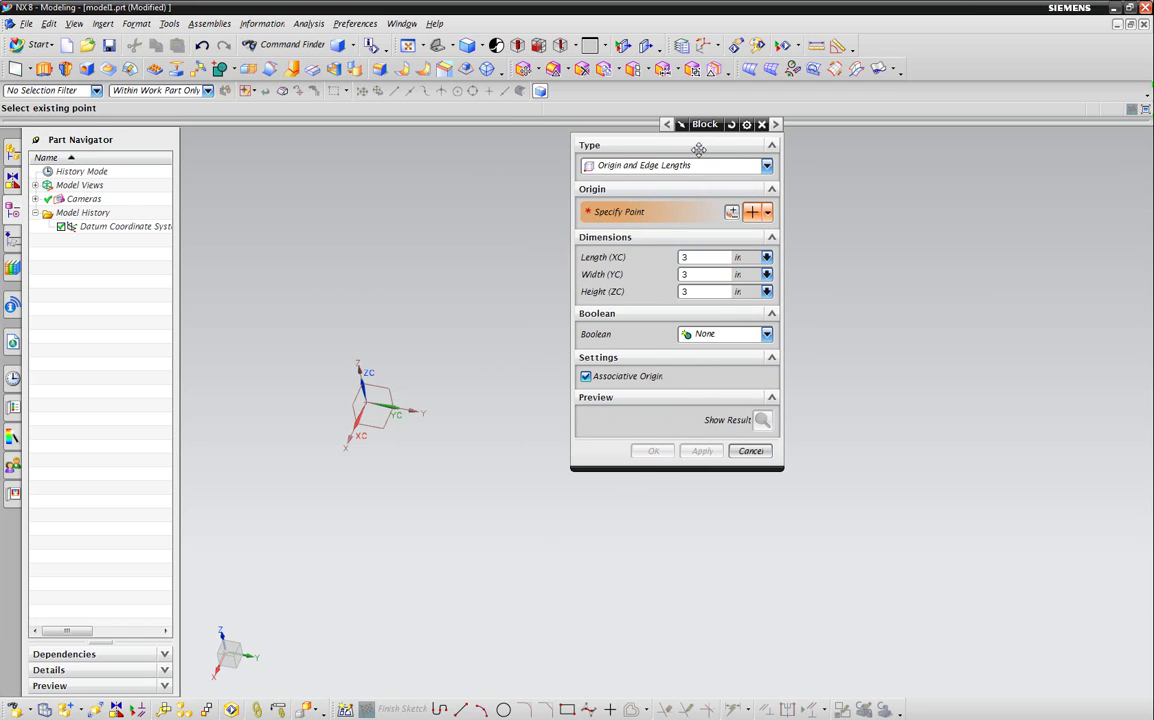
click(364, 403)
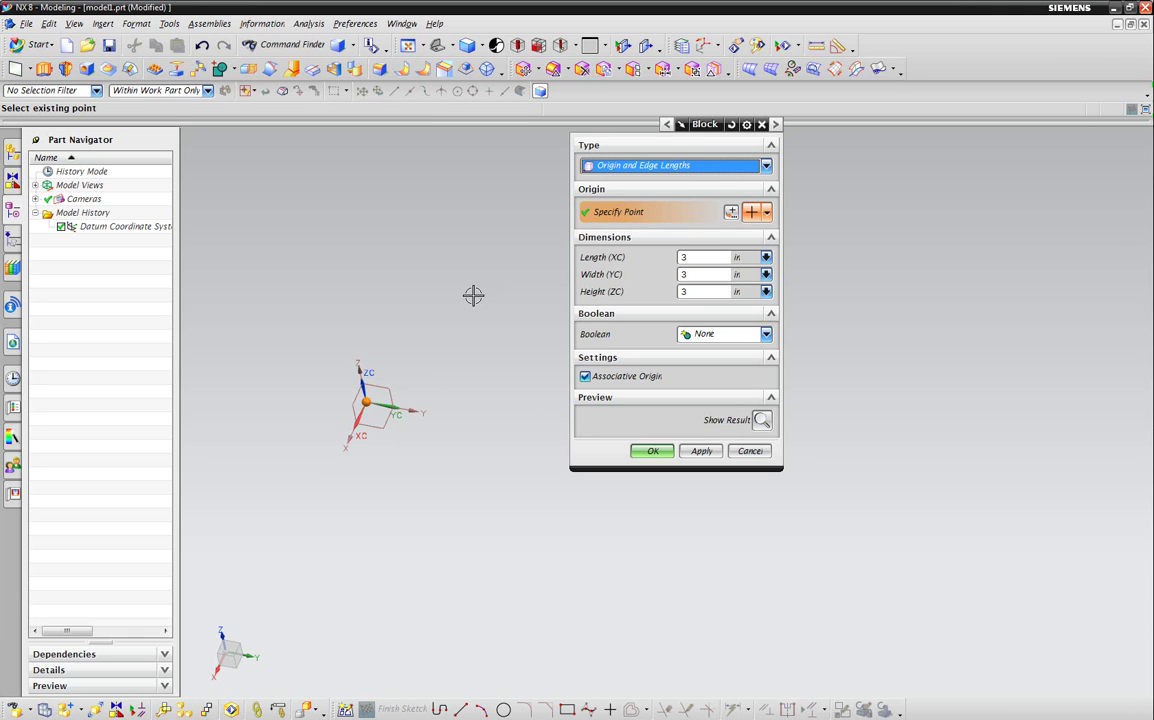
middle_drag(425, 276, 567, 230)
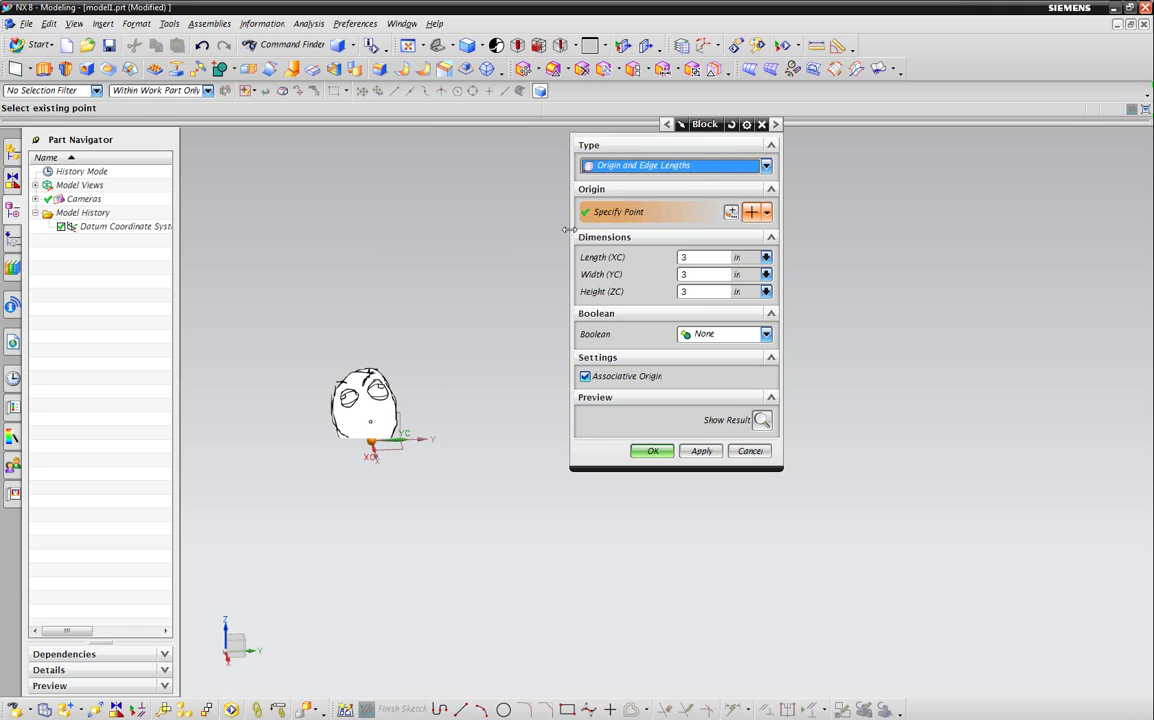
click(731, 213)
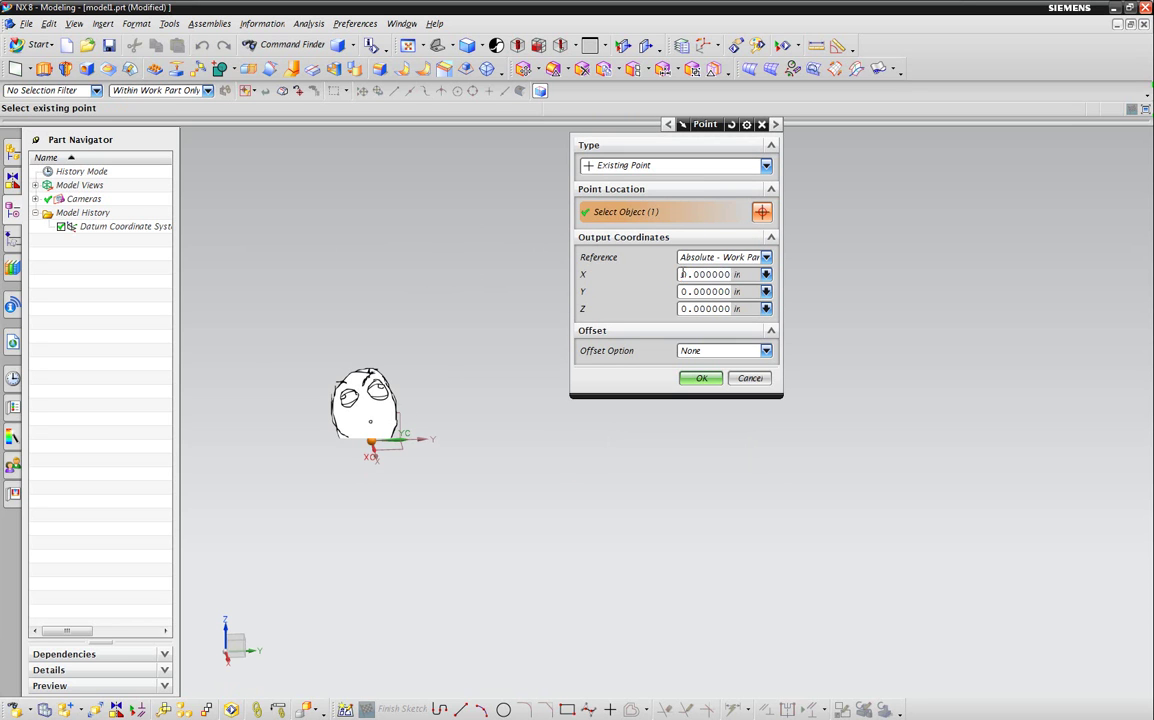
text(2)
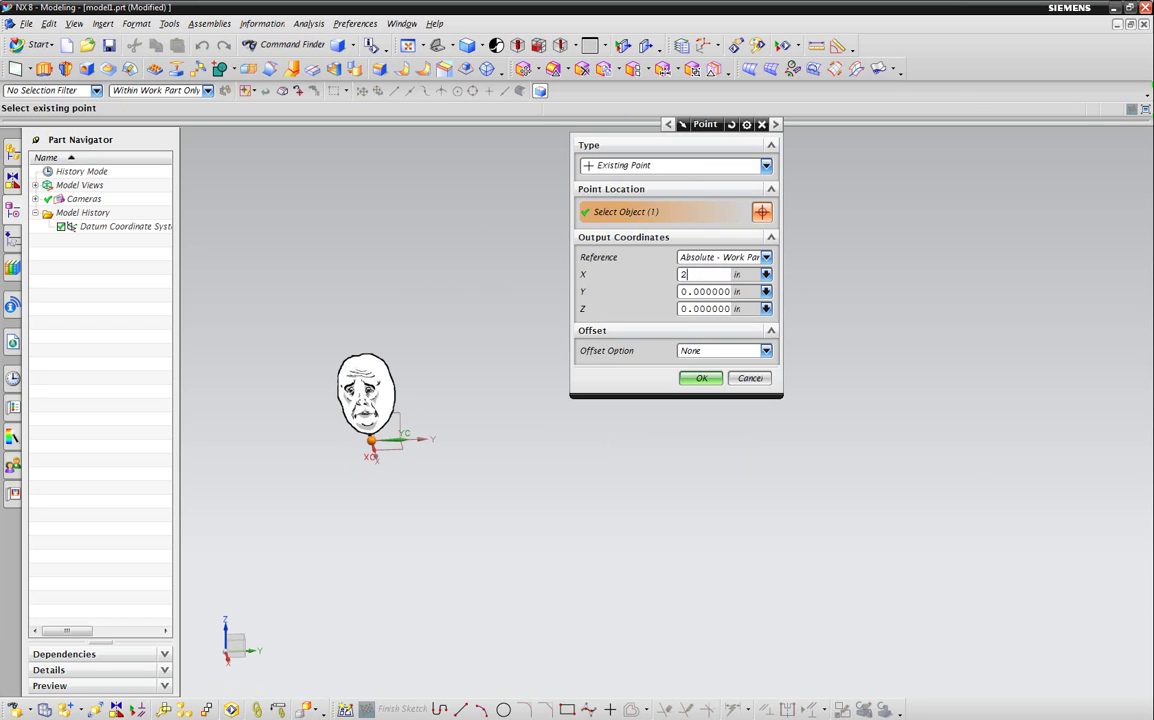
click(703, 291)
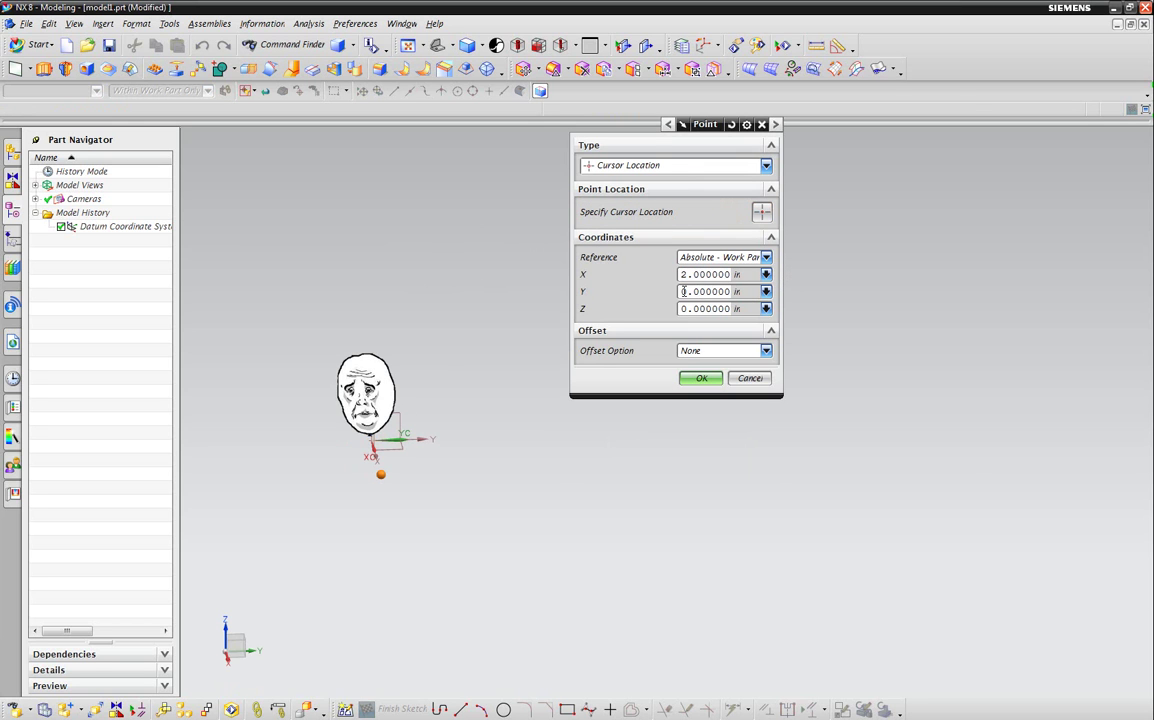
double_click(683, 291)
text(2)
double_click(712, 308)
text(4)
key(Return)
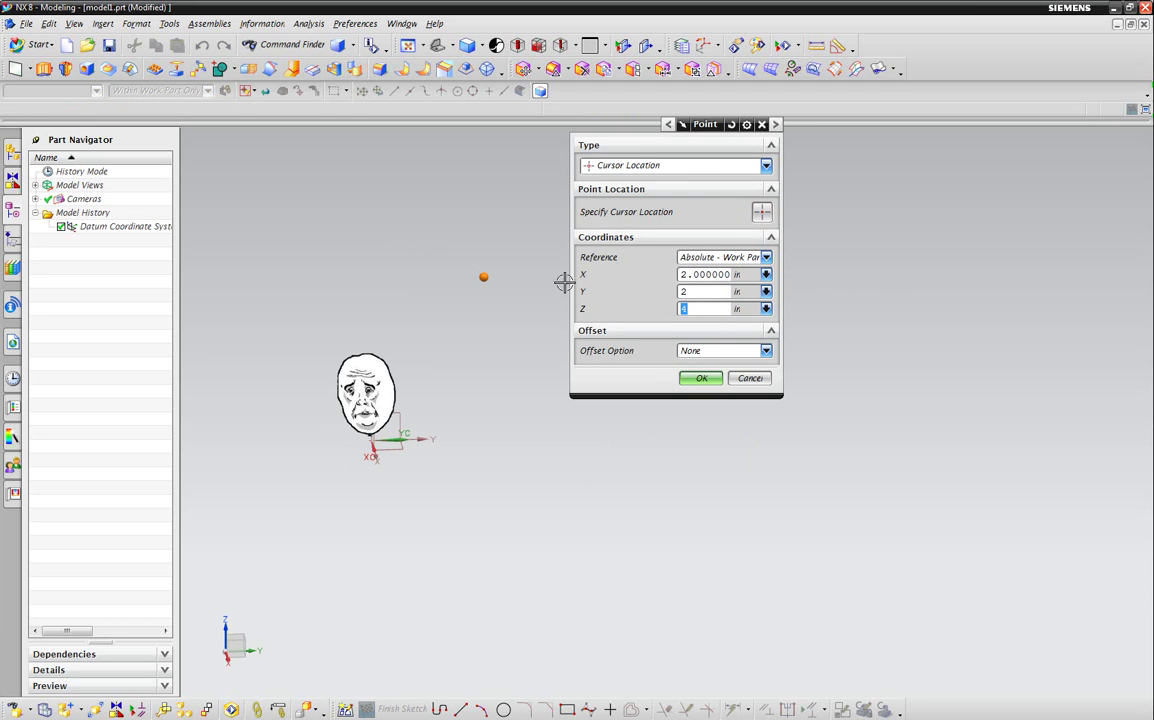
click(701, 380)
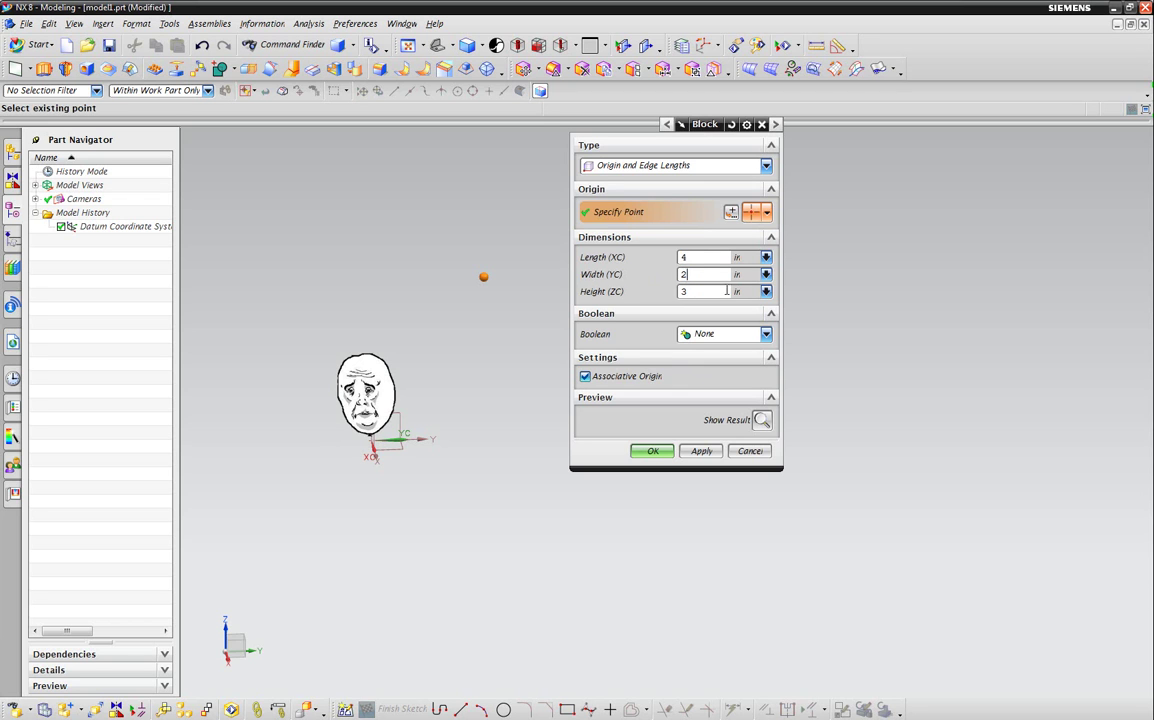
Create the block with length 4, width 2 and height 6 inches and the Boolean option set to None.
click(703, 336)
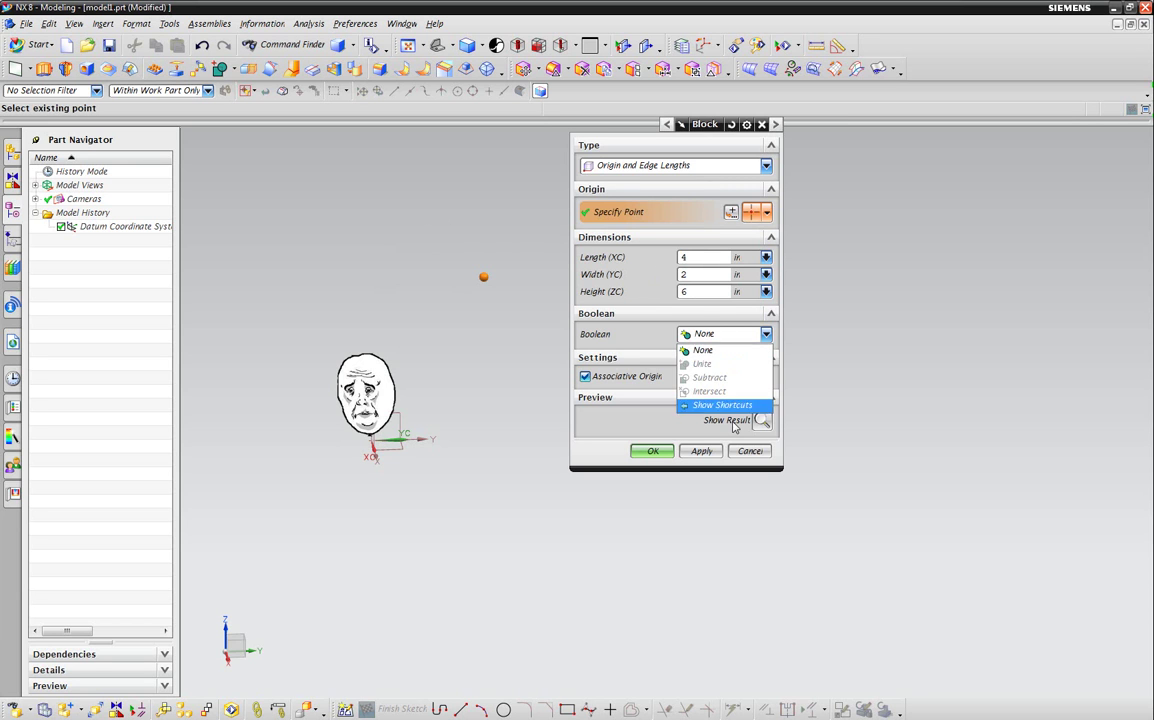
click(697, 340)
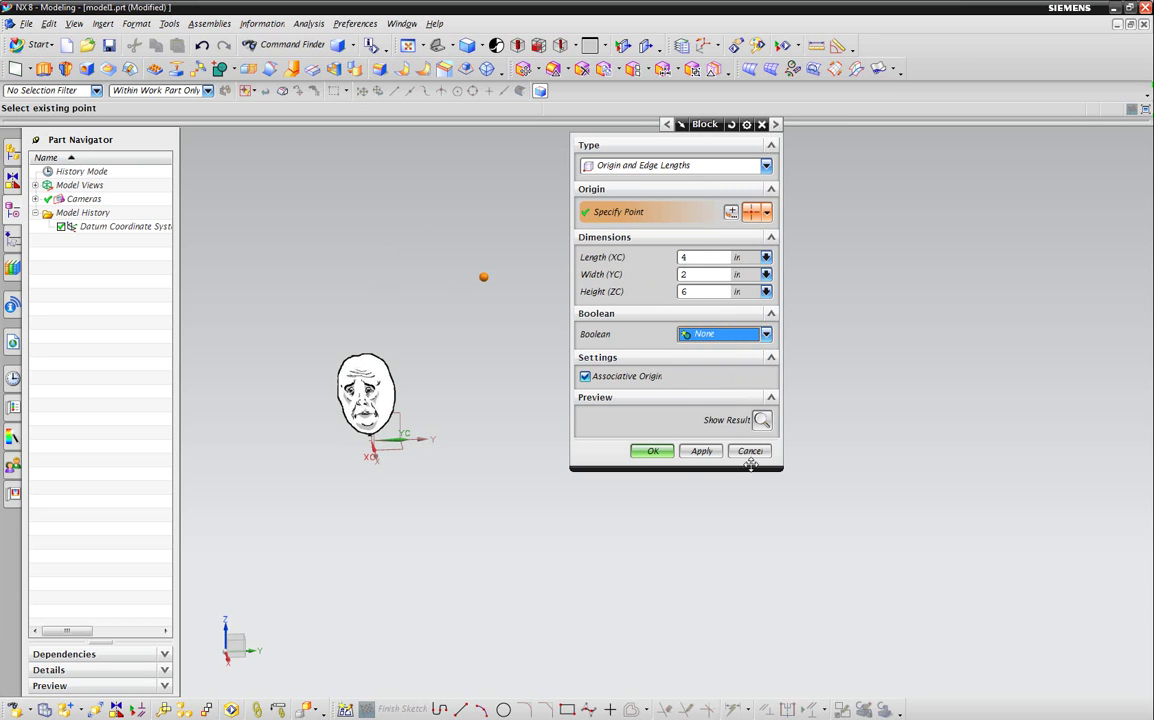
click(655, 451)
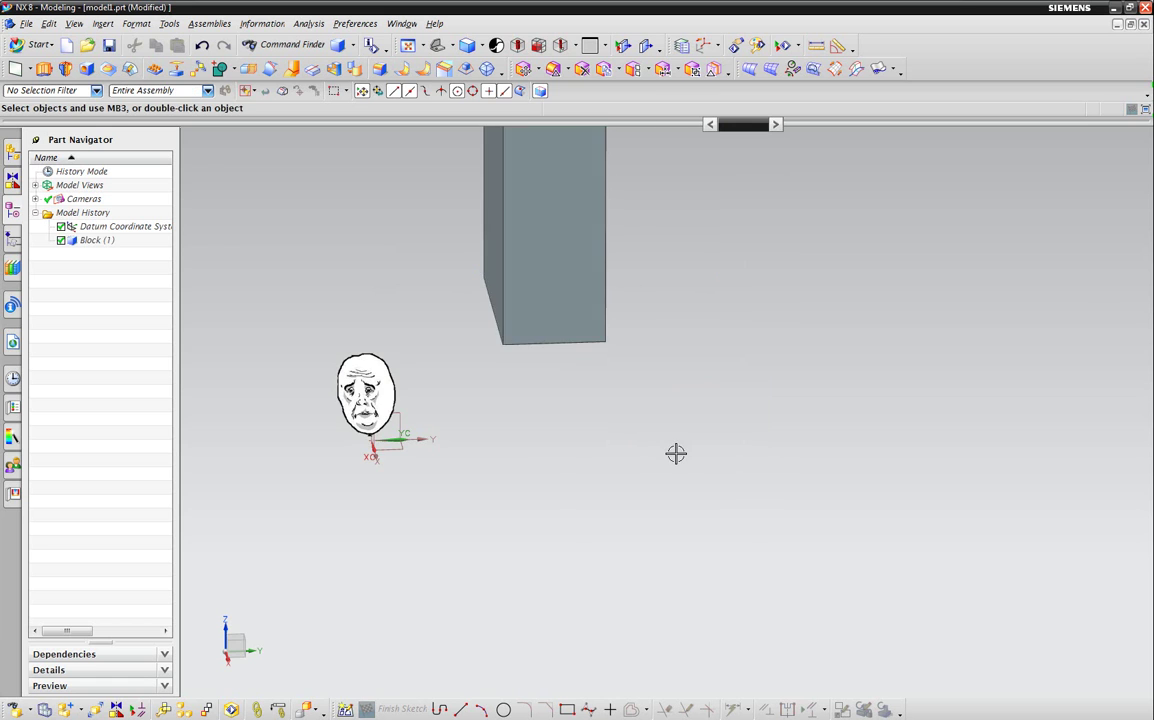
Start a Cylinder design feature of the Axis, Diameter, and Height type, keeping the default vector and point.
scroll(670, 430, up, 3)
middle_drag(665, 412, 673, 481)
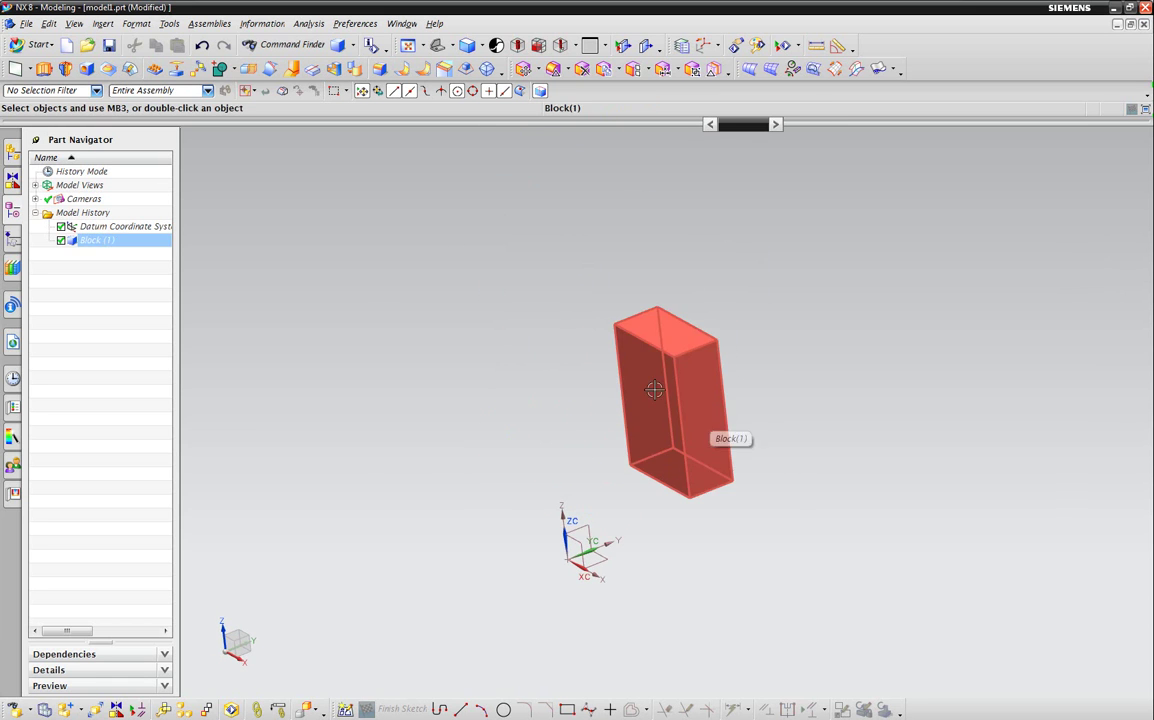
click(109, 26)
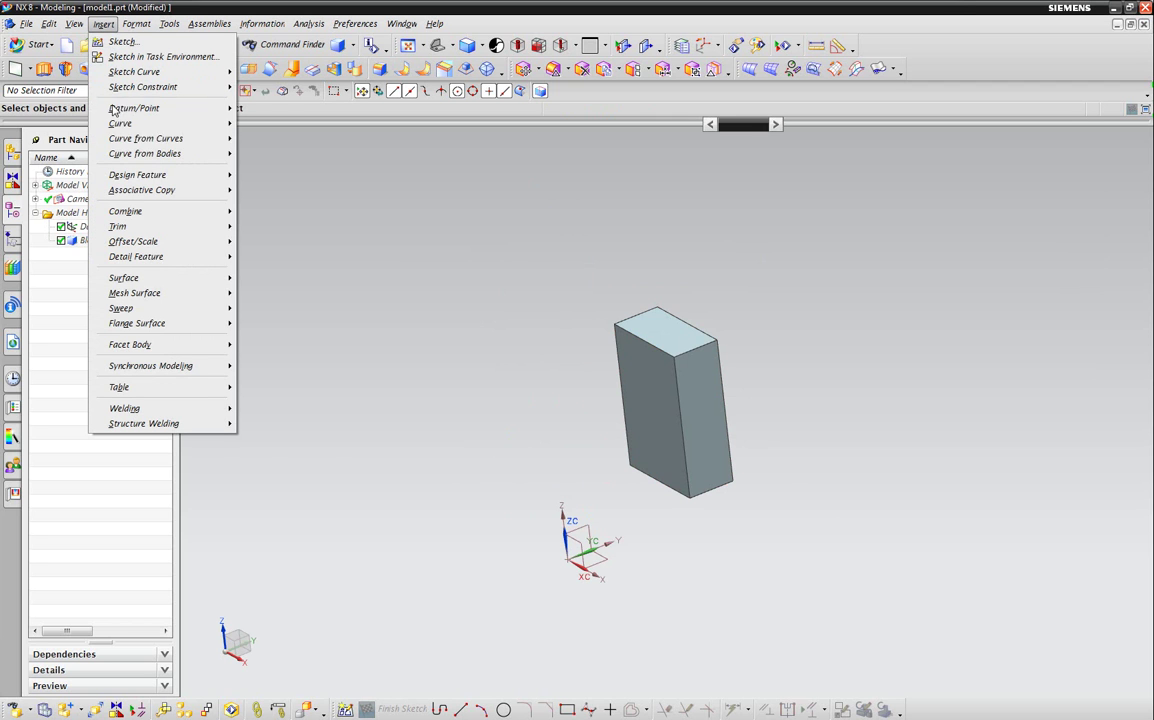
mouse_move(119, 175)
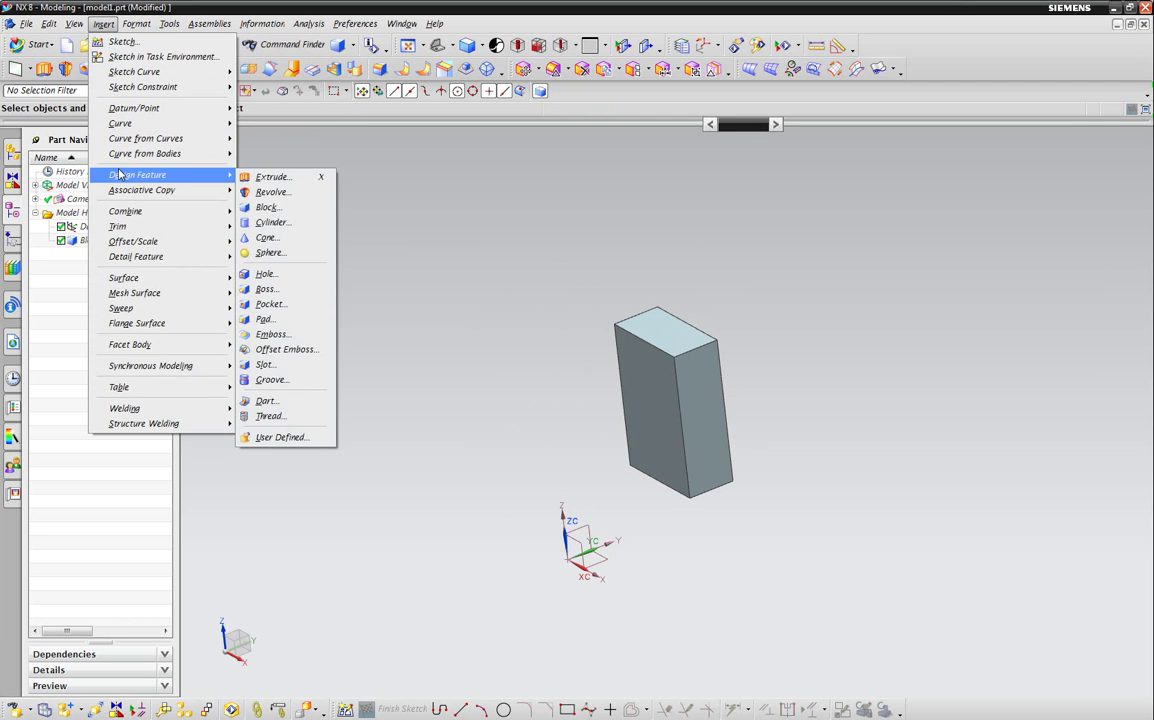
click(270, 221)
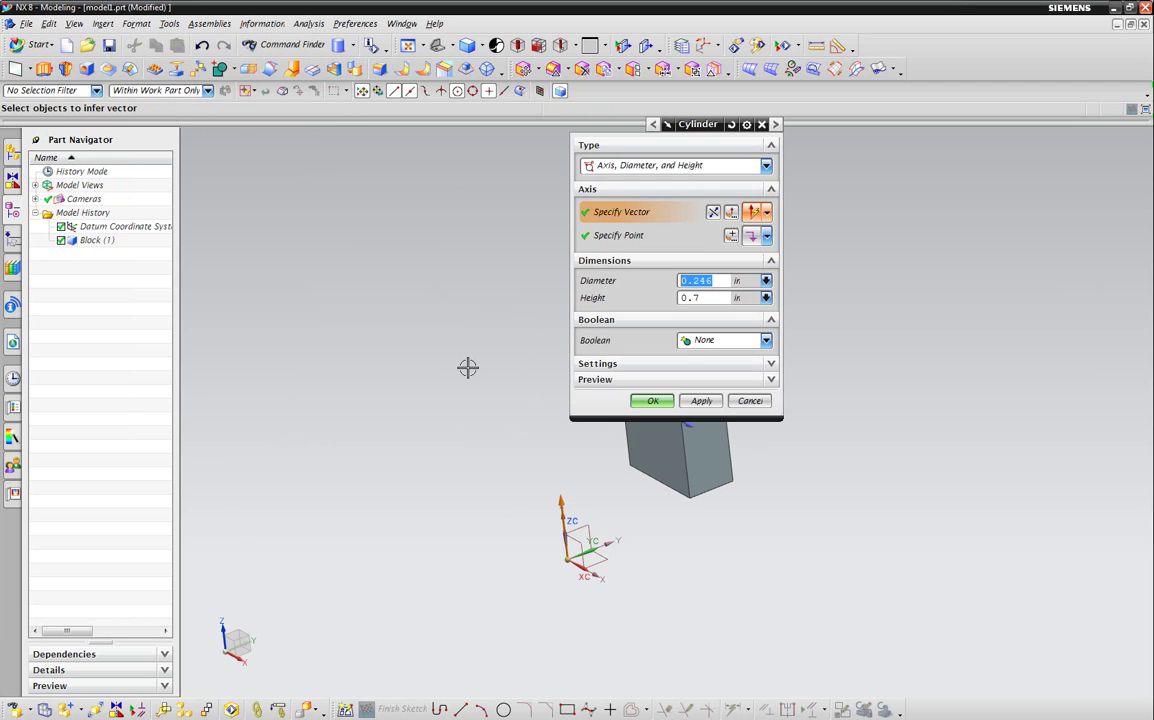
middle_drag(466, 368, 237, 216)
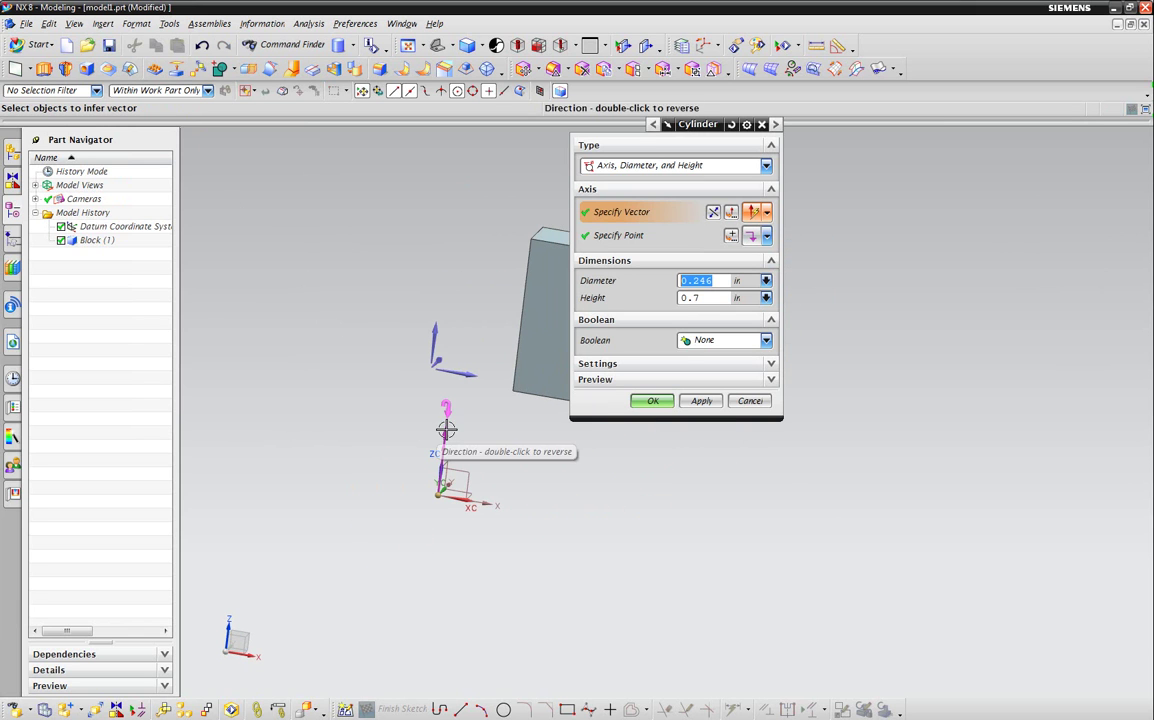
middle_drag(505, 466, 385, 530)
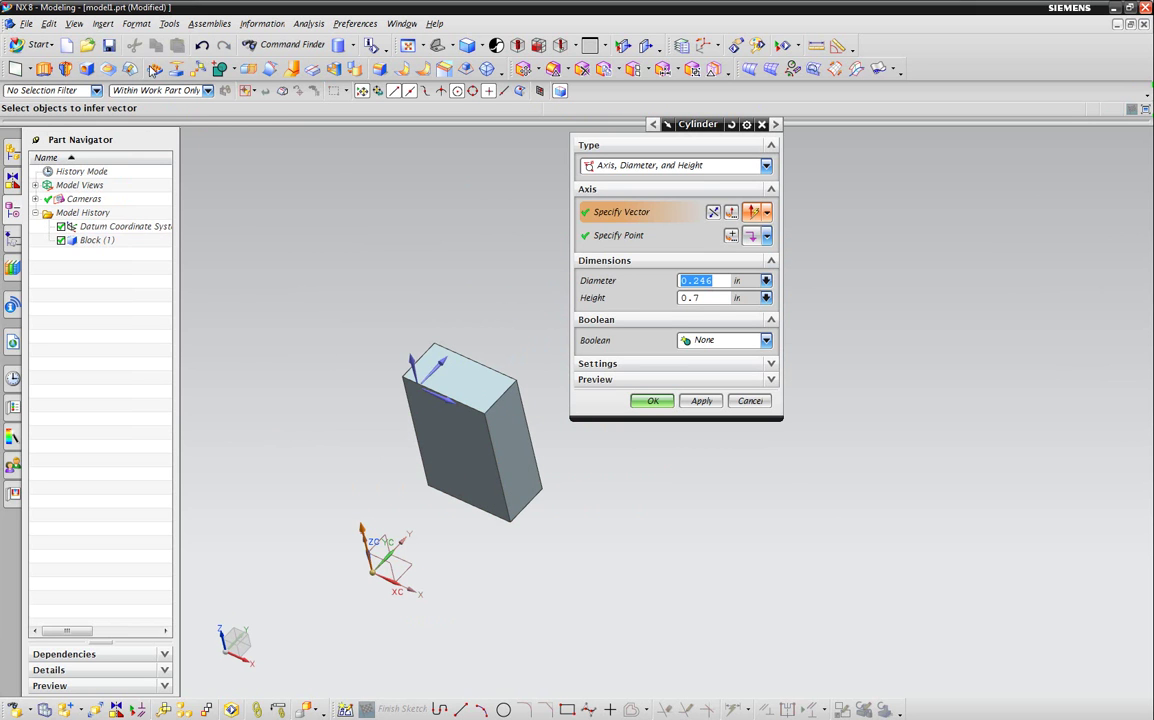
click(103, 23)
mouse_move(188, 104)
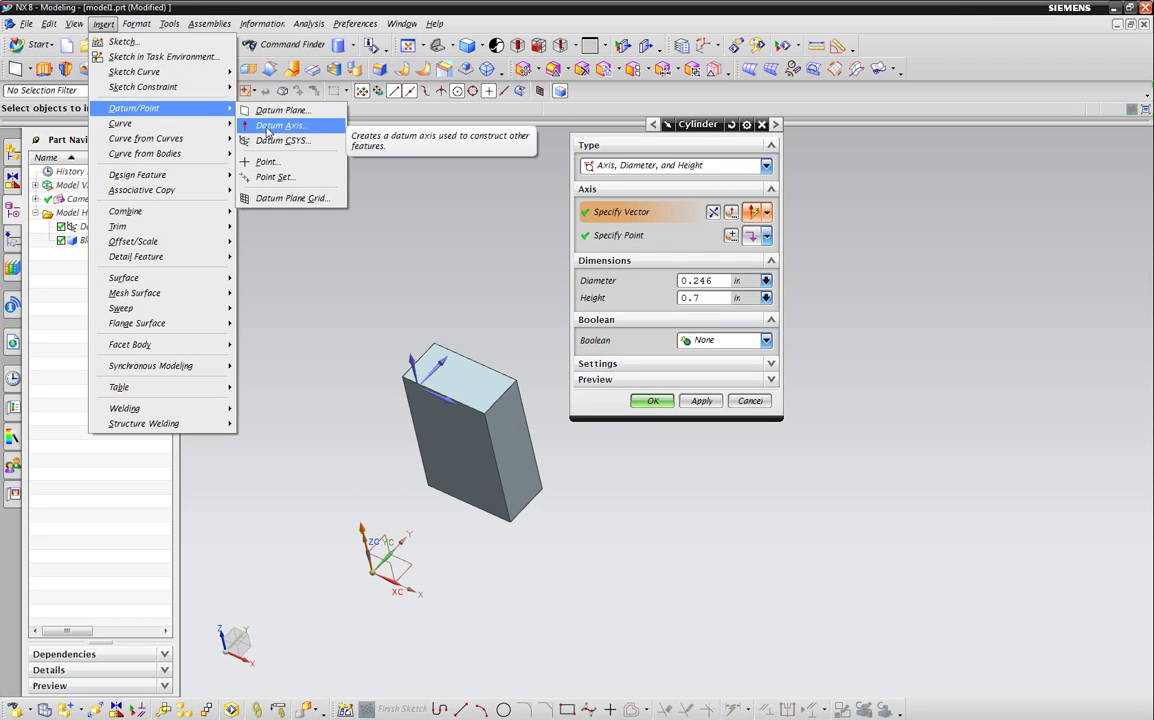
middle_drag(322, 372, 480, 392)
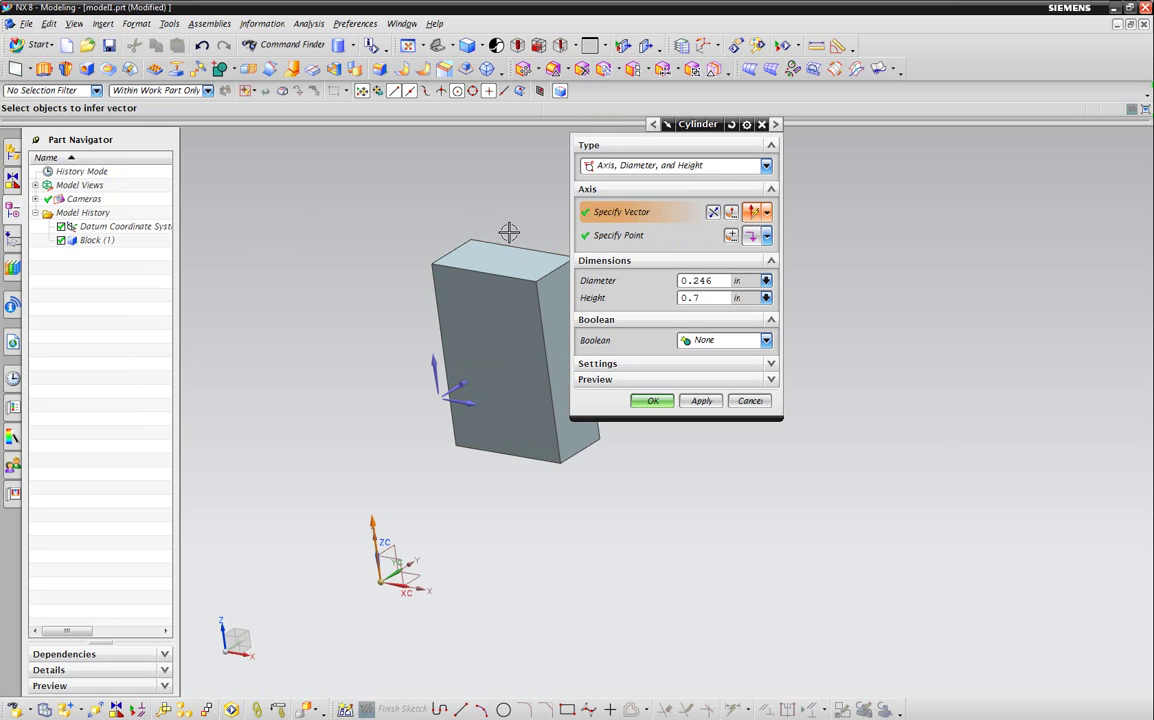
Set the cylinder's diameter to 0.25 in and its height to 3 in.
middle_click(590, 276)
text(0.25)
click(710, 296)
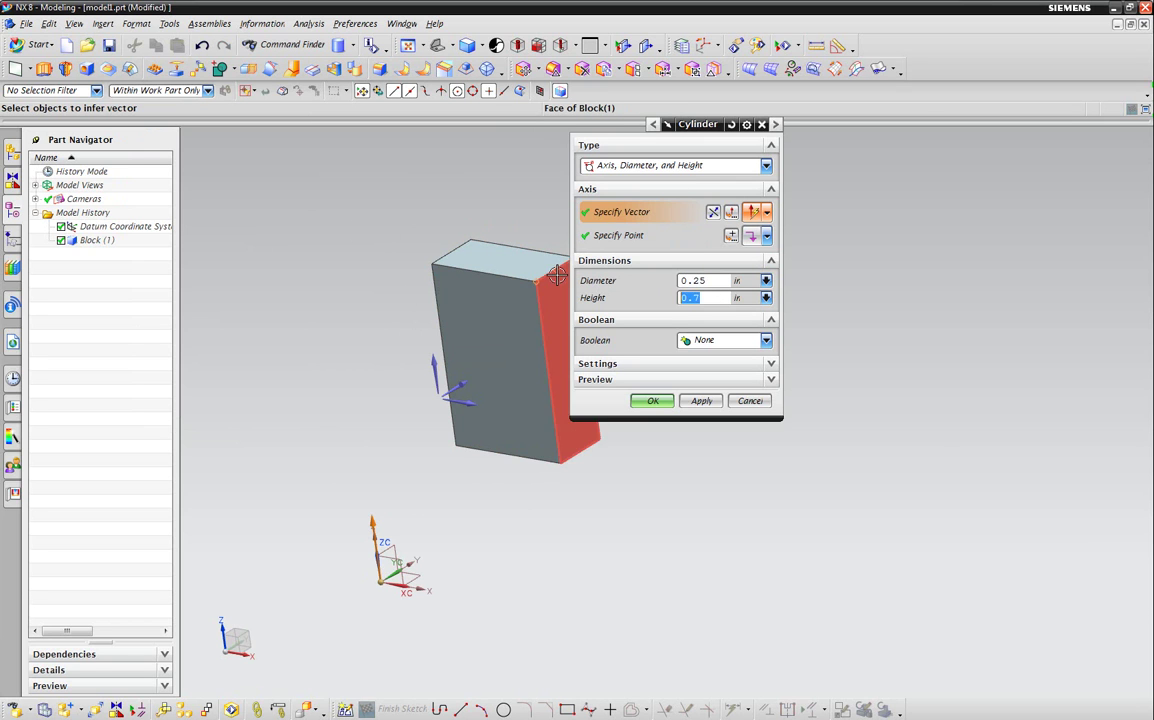
text(3)
Try the cylinder's Boolean option as Unite and as Subtract with the block as target body.
click(723, 340)
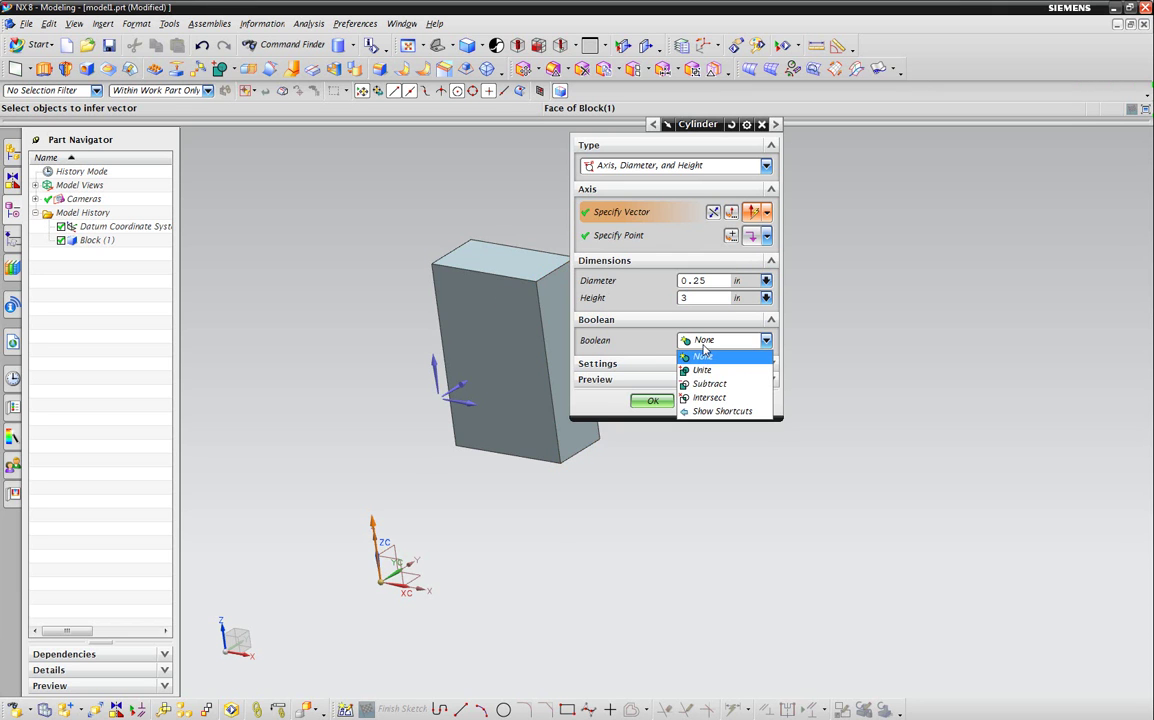
click(700, 364)
mouse_move(381, 276)
middle_down()
mouse_move(474, 286)
mouse_move(378, 281)
middle_up()
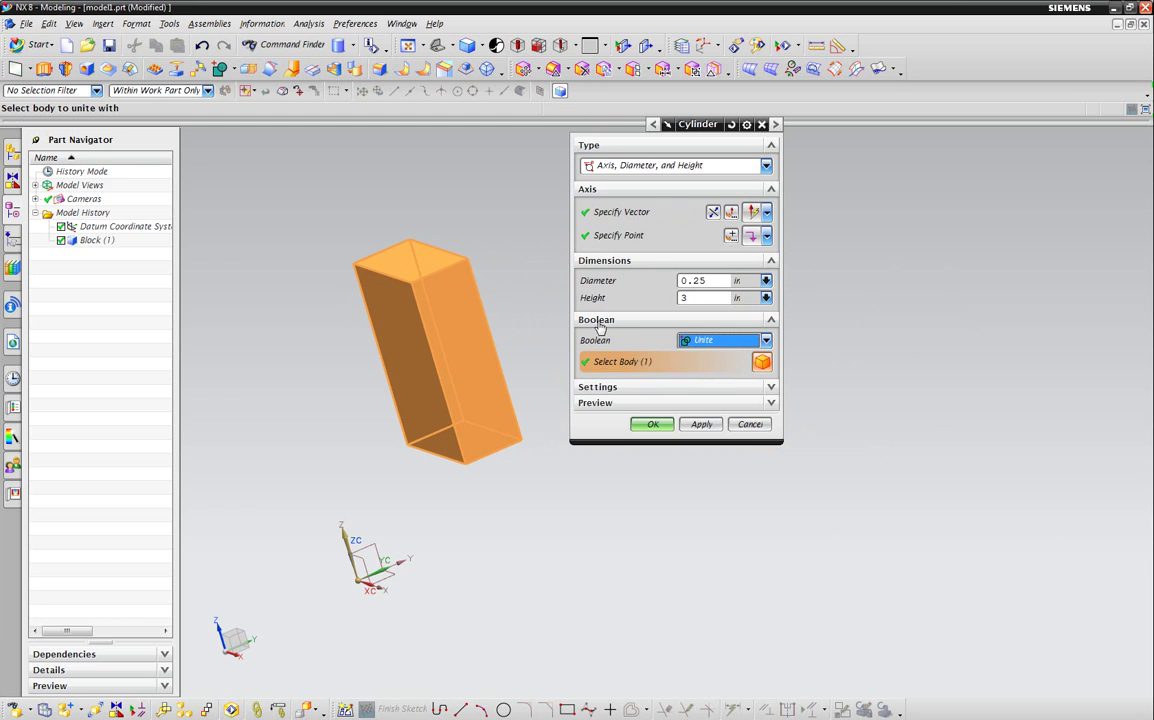
click(715, 341)
click(712, 384)
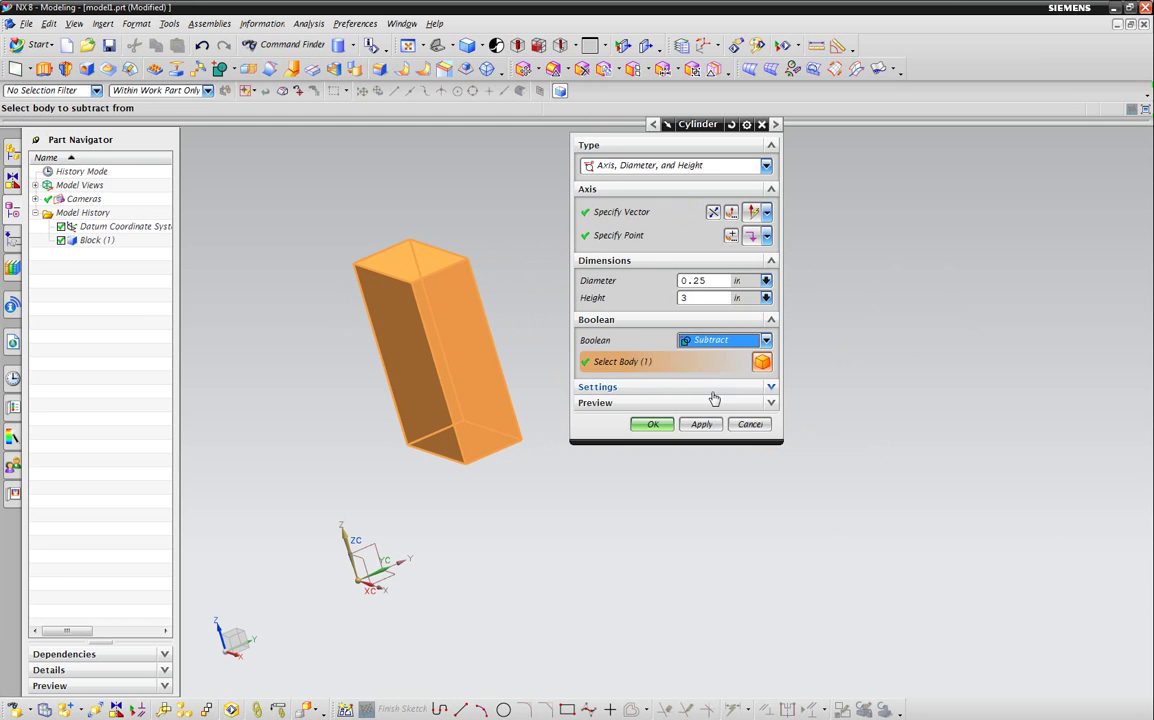
Switch the cylinder's Boolean option to Intersect with the block and try to preview the result.
click(713, 341)
click(710, 398)
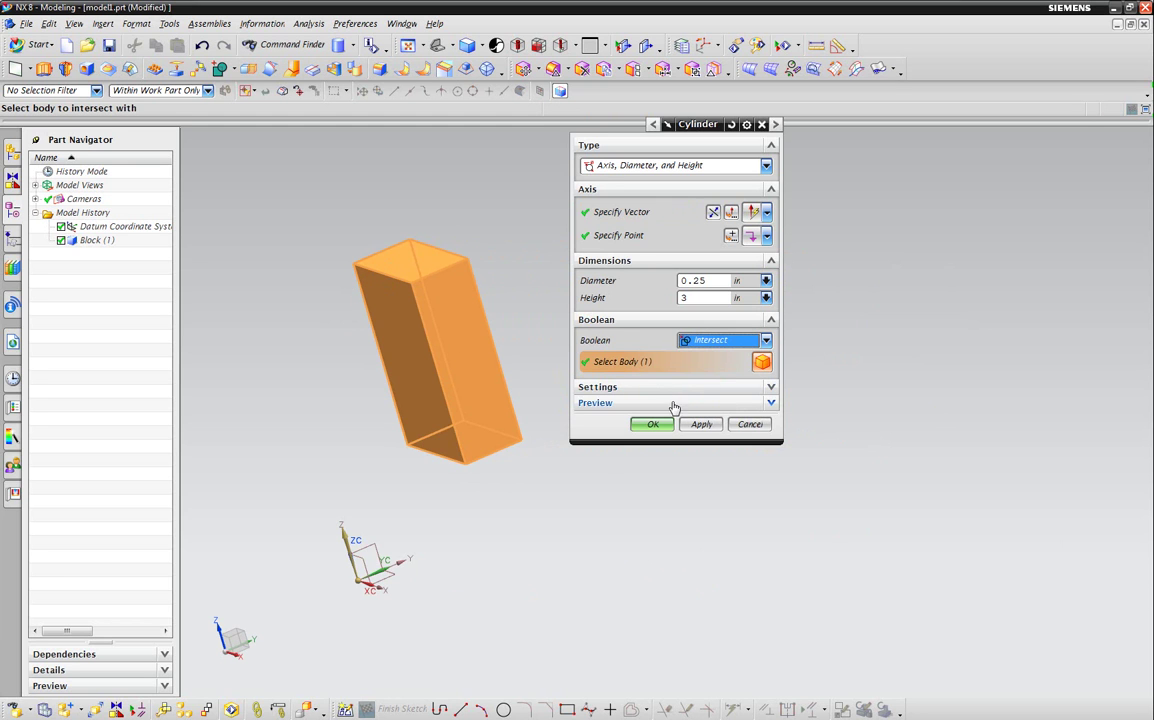
click(675, 403)
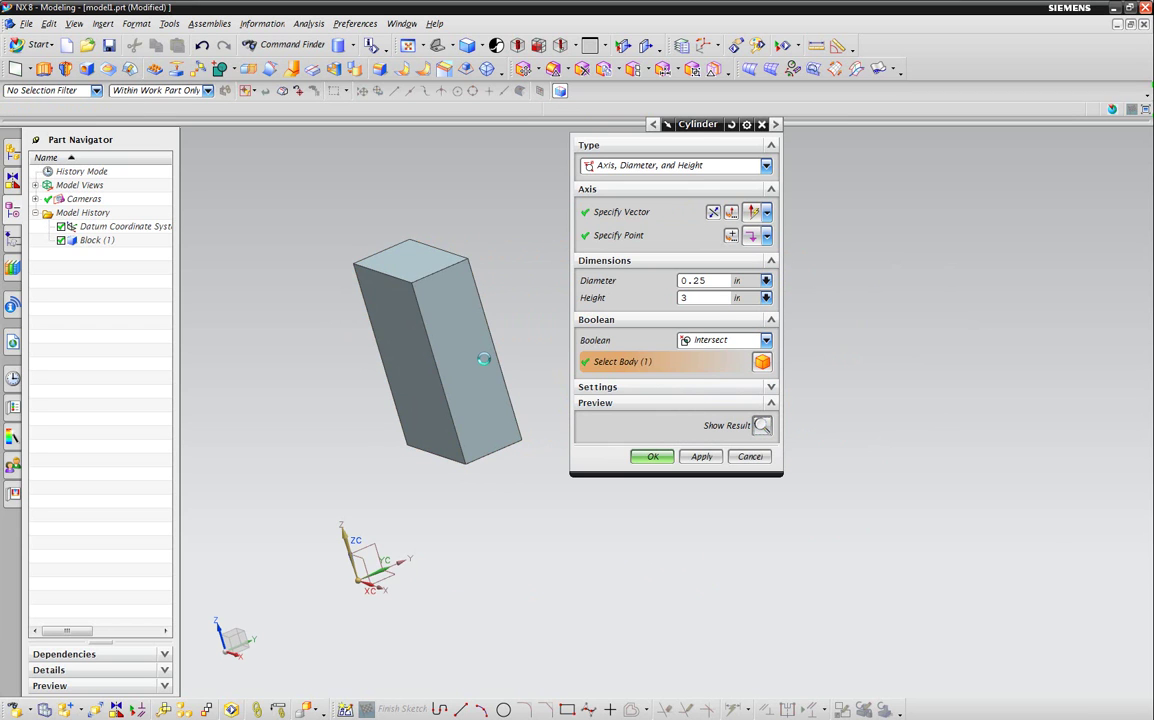
click(483, 359)
click(574, 382)
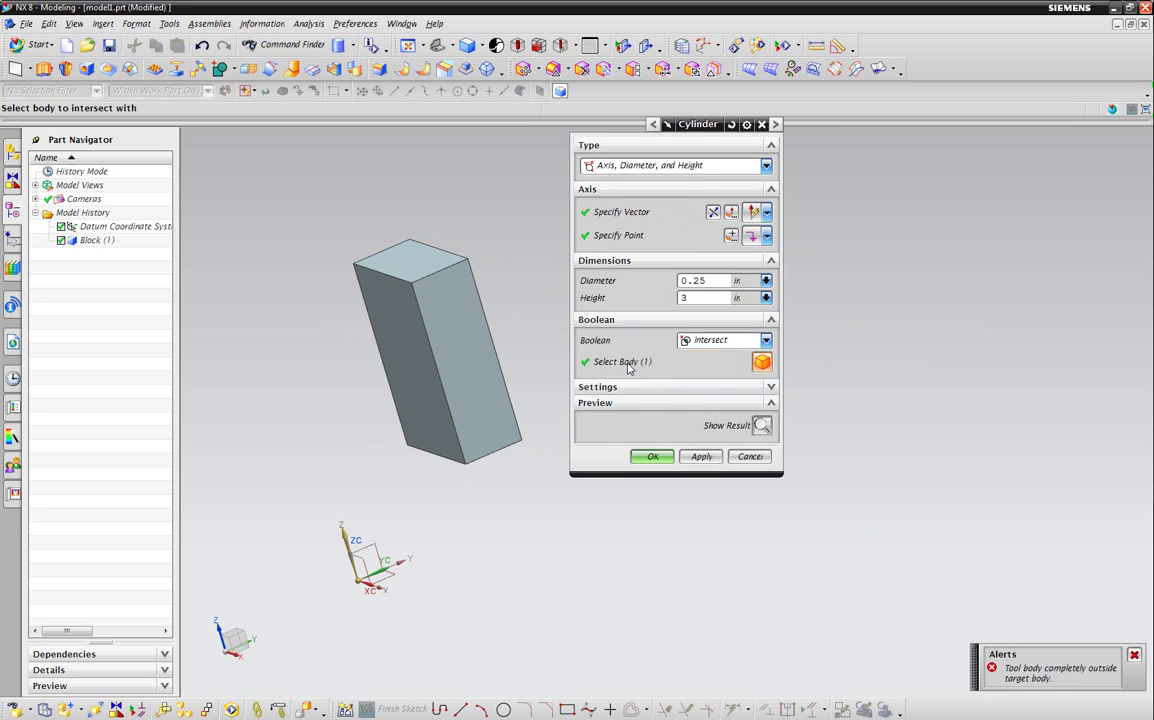
Set the cylinder's diameter to 4 in and retry the intersection with the block.
double_click(693, 297)
key(shift+Tab)
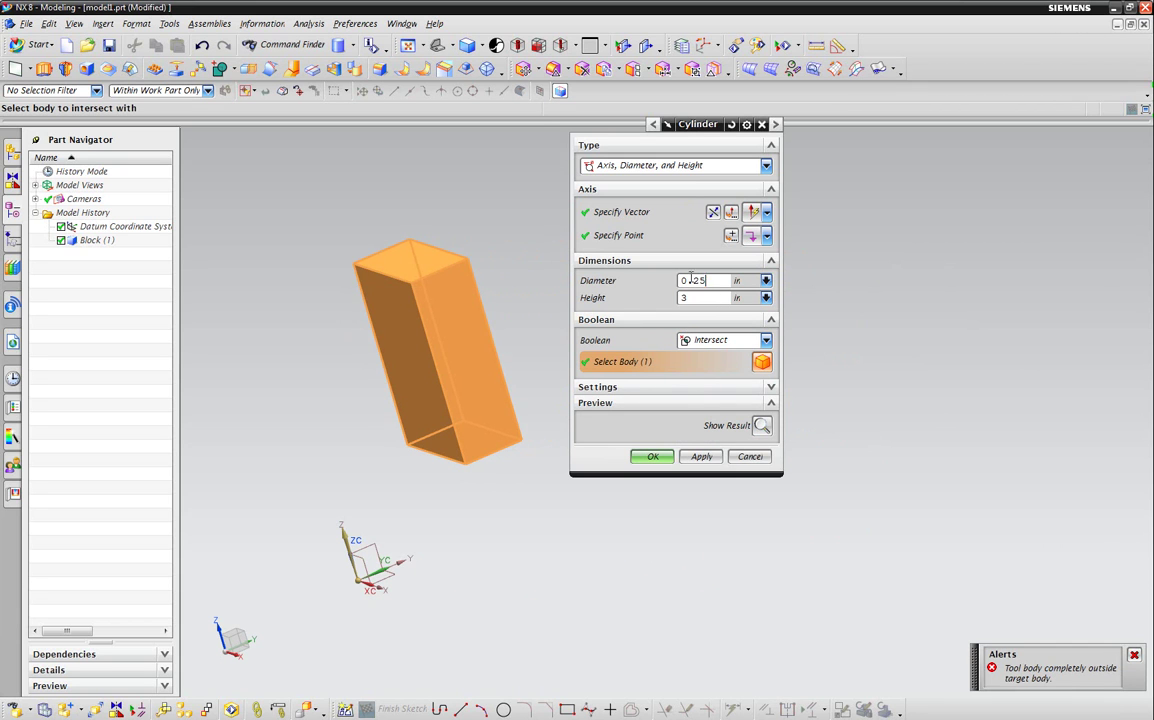
text(1)
middle_click(688, 398)
click(577, 382)
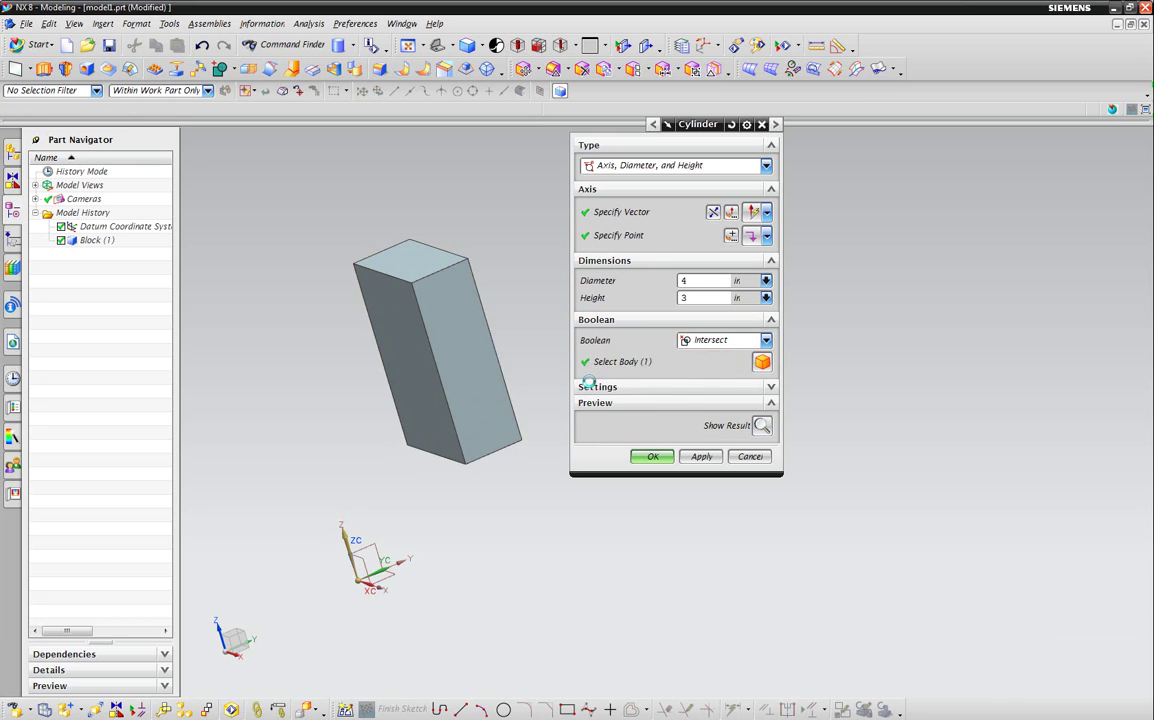
Set the cylinder's diameter to 7 in and try previewing its intersection with the block again.
double_click(698, 280)
text(7)
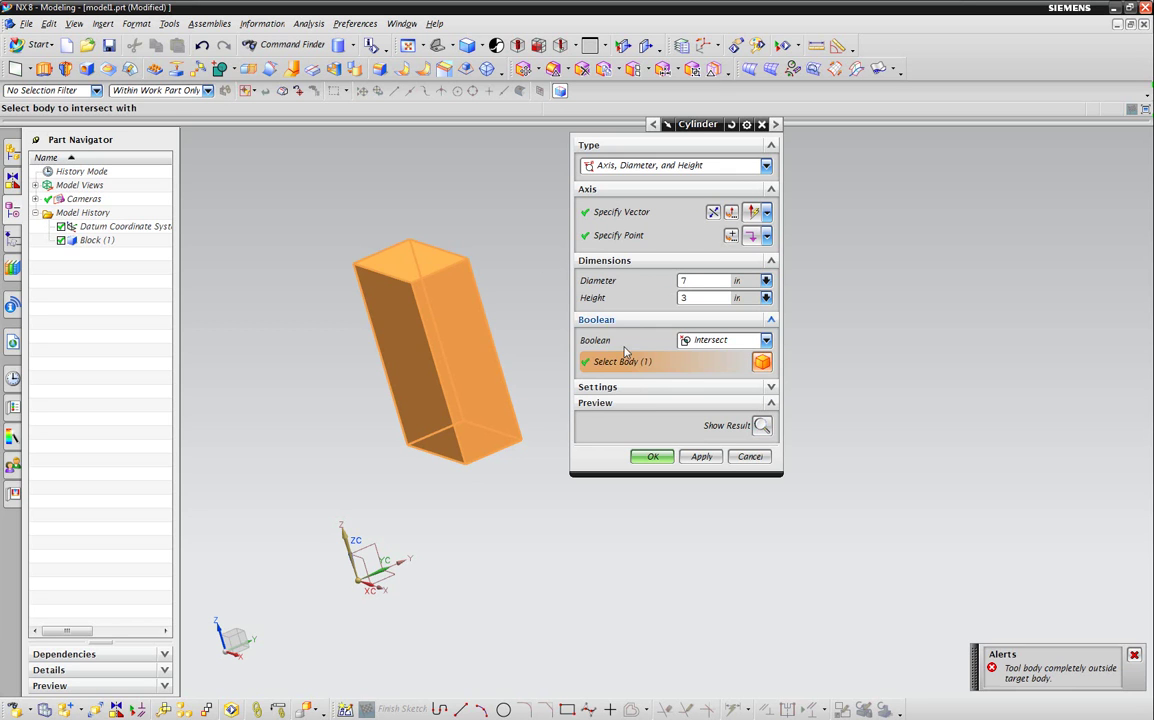
click(761, 427)
click(577, 383)
Set the Boolean option to None and create the cylinder as a separate body.
click(733, 341)
click(705, 356)
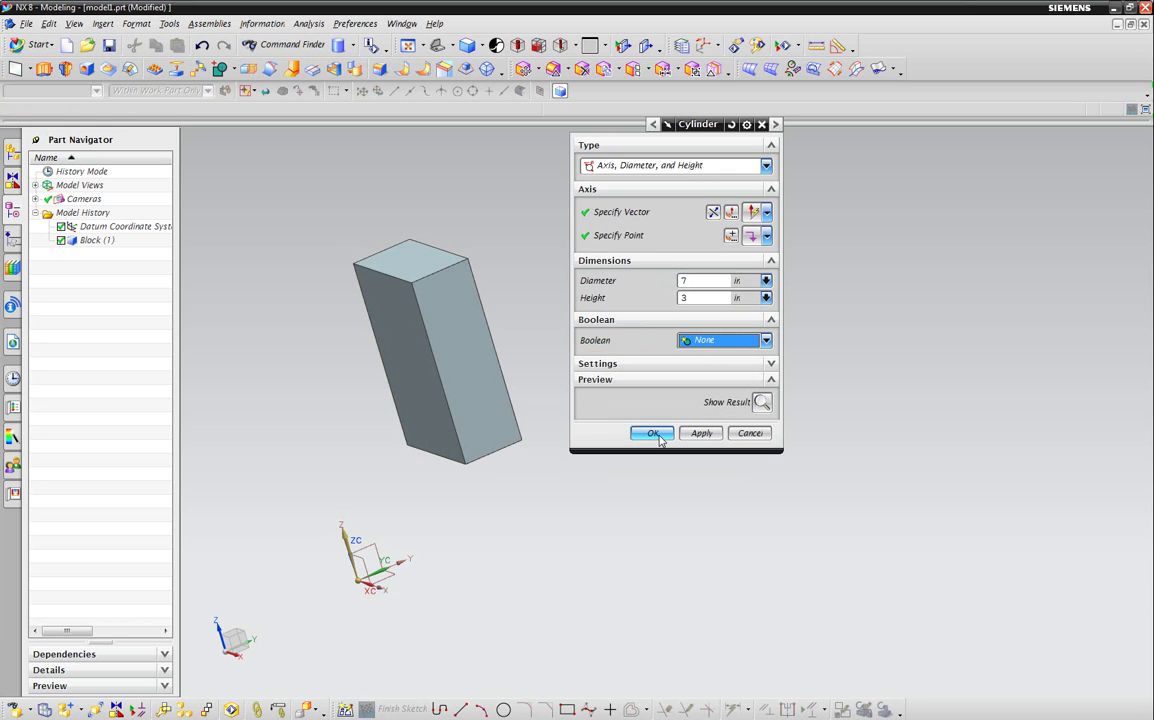
click(659, 436)
middle_drag(742, 391, 536, 473)
scroll(510, 460, up, 2)
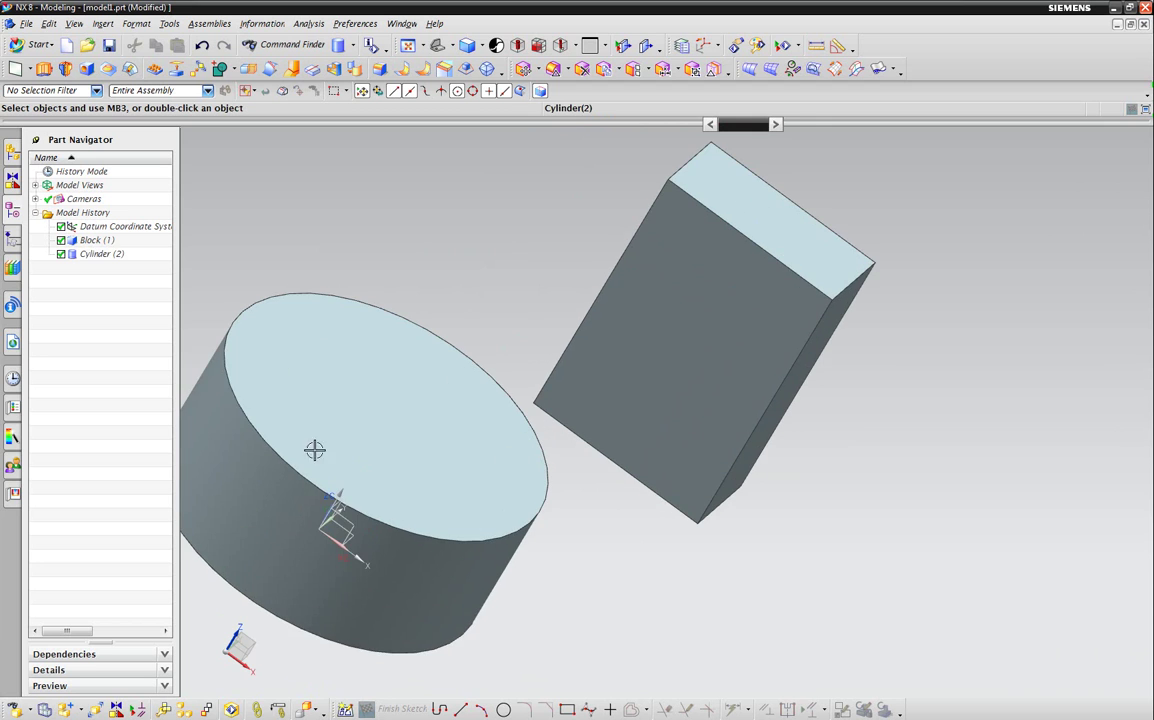
Edit the cylinder's height to 10 in, preview it with the Boolean option Subtract on the block, and undo that preview.
scroll(330, 385, down, 1)
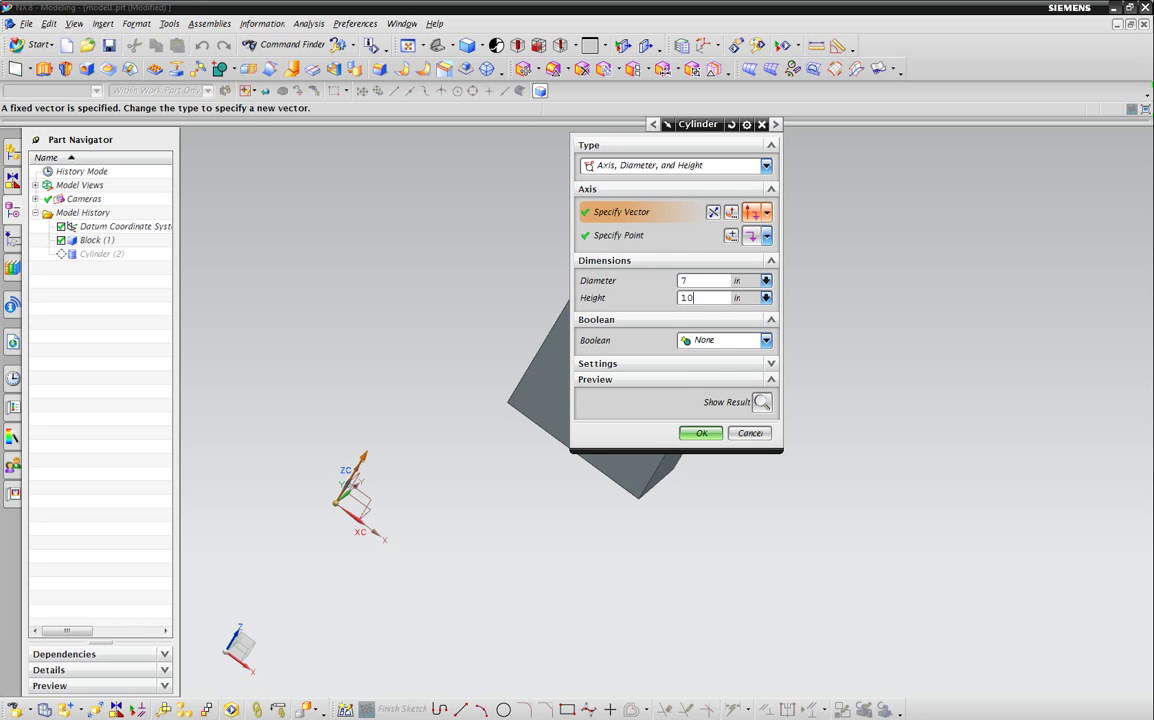
click(766, 340)
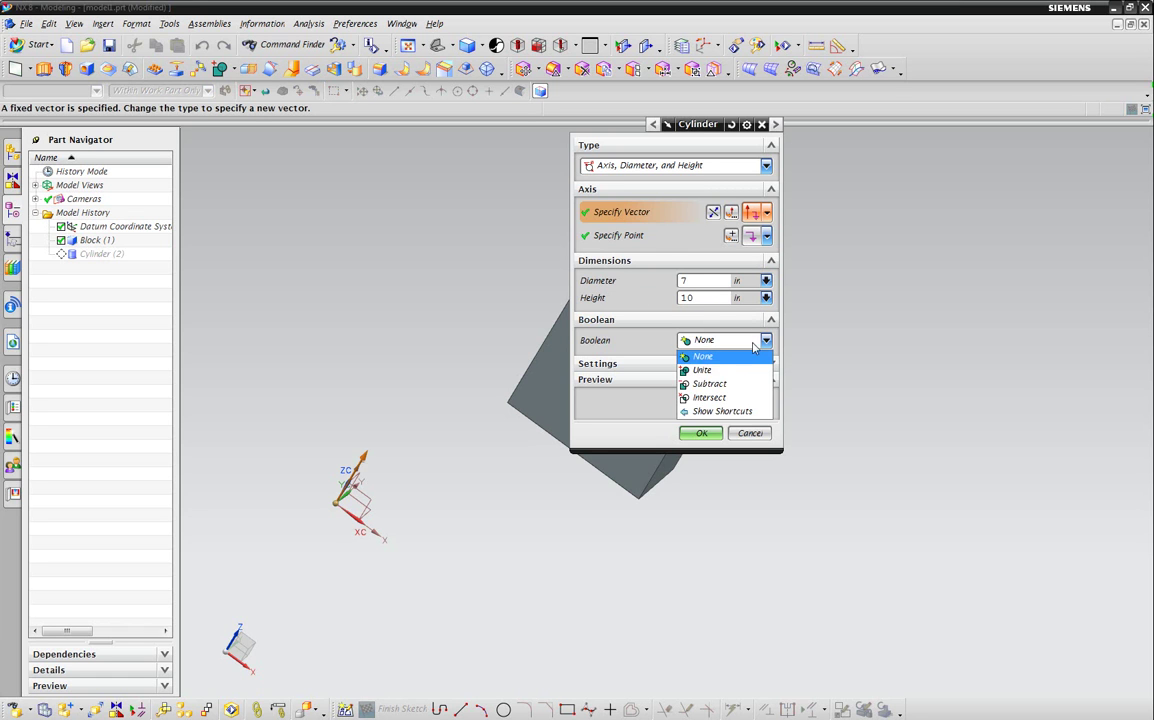
click(700, 386)
click(761, 424)
drag(677, 135, 870, 135)
middle_drag(600, 285, 582, 232)
click(954, 425)
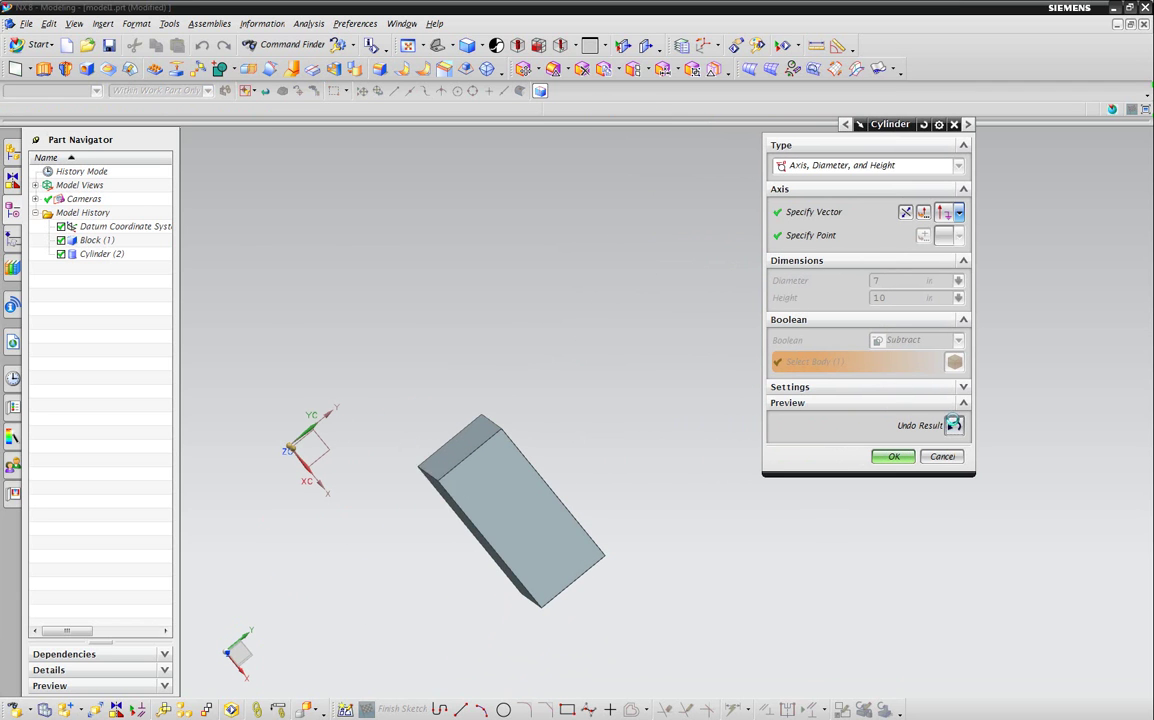
Change the cylinder's Boolean option to Unite, inspect the previewed result with the block, and undo the preview.
click(958, 340)
click(830, 366)
click(952, 425)
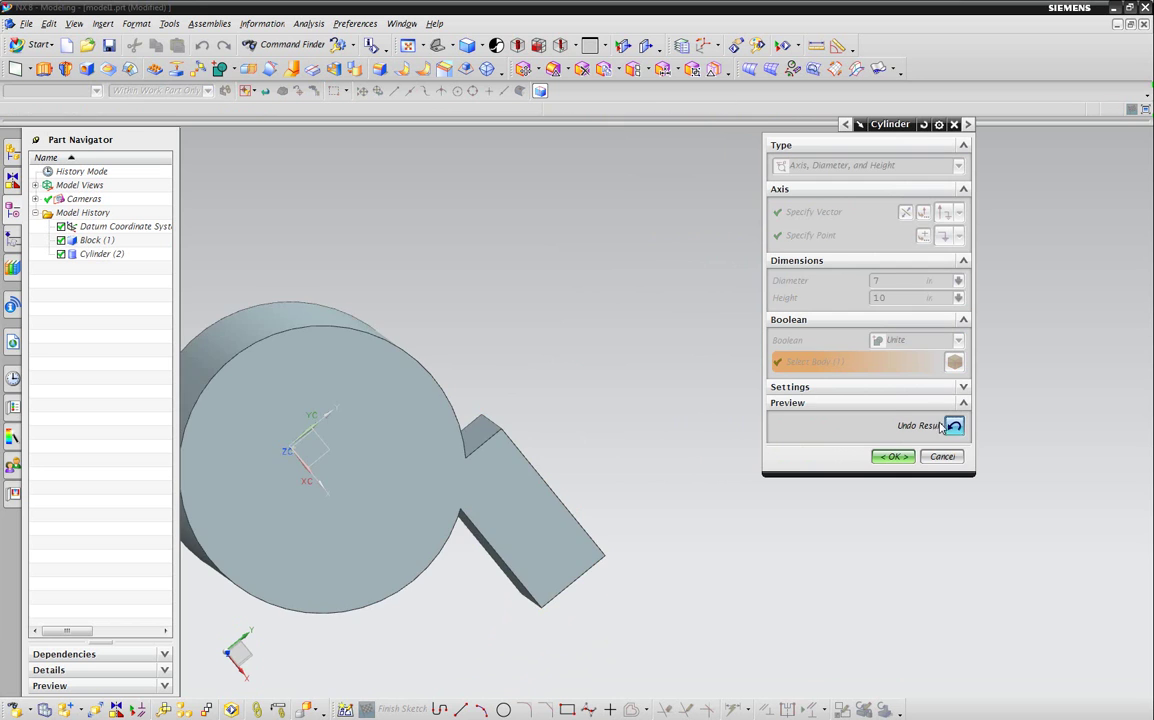
middle_drag(597, 411, 562, 389)
scroll(375, 470, up, 2)
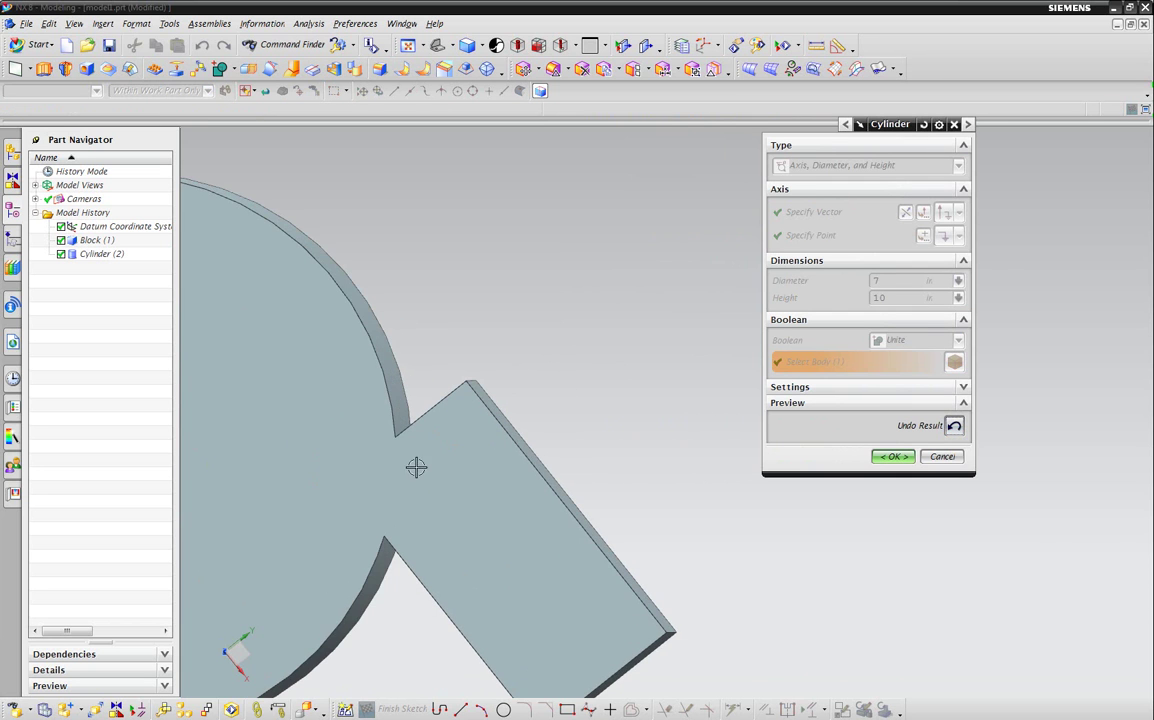
scroll(470, 450, down, 3)
middle_drag(474, 453, 510, 404)
click(953, 425)
Change the cylinder's Boolean option to Intersect, inspect the previewed result, and undo the preview.
click(918, 340)
click(901, 397)
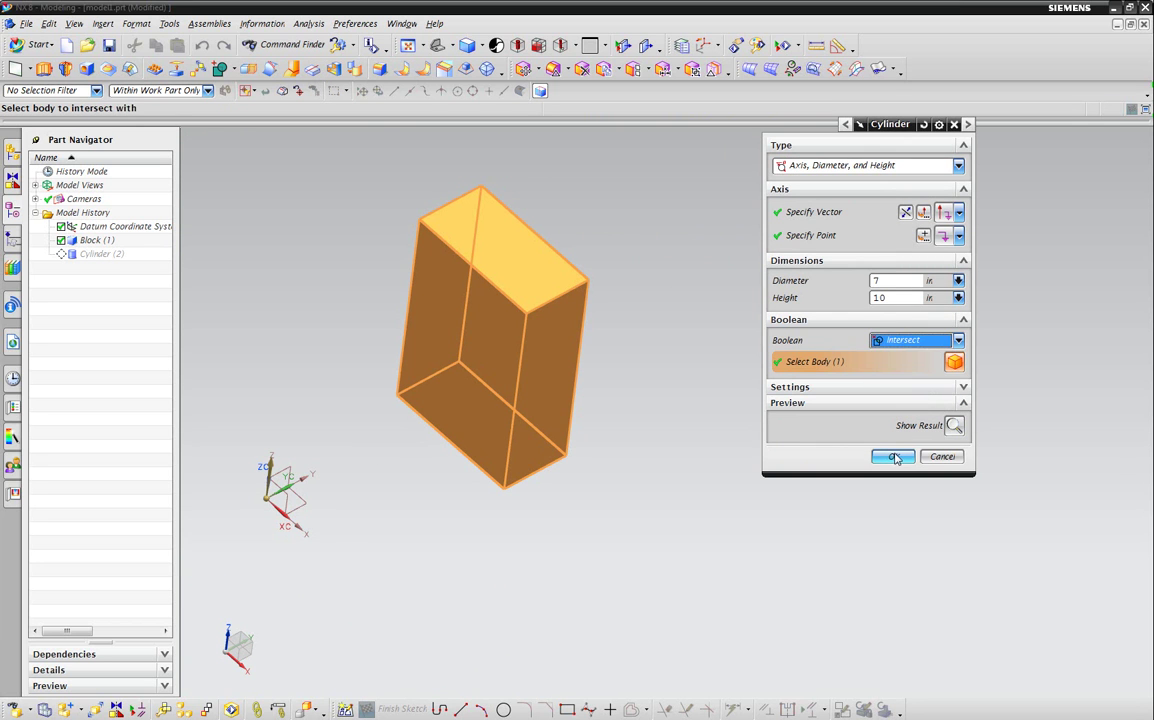
click(955, 426)
middle_drag(571, 315, 526, 335)
click(955, 426)
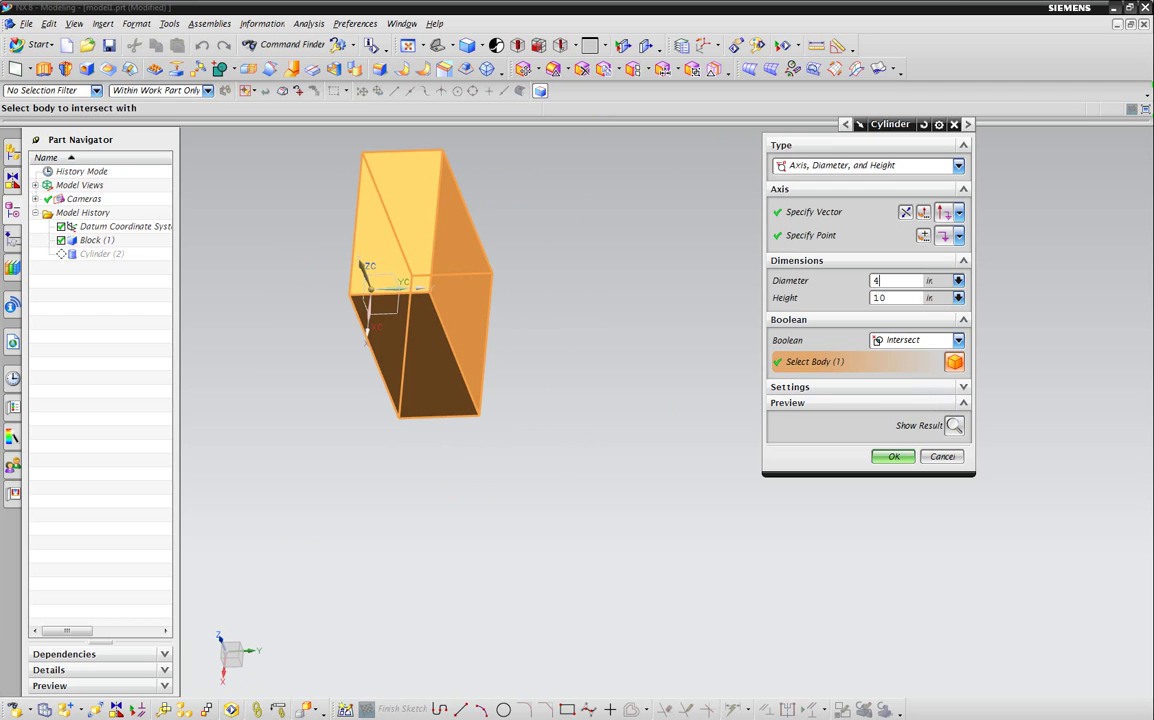
Finish editing the cylinder with a diameter of 4 in and the Boolean option None.
click(915, 340)
click(893, 353)
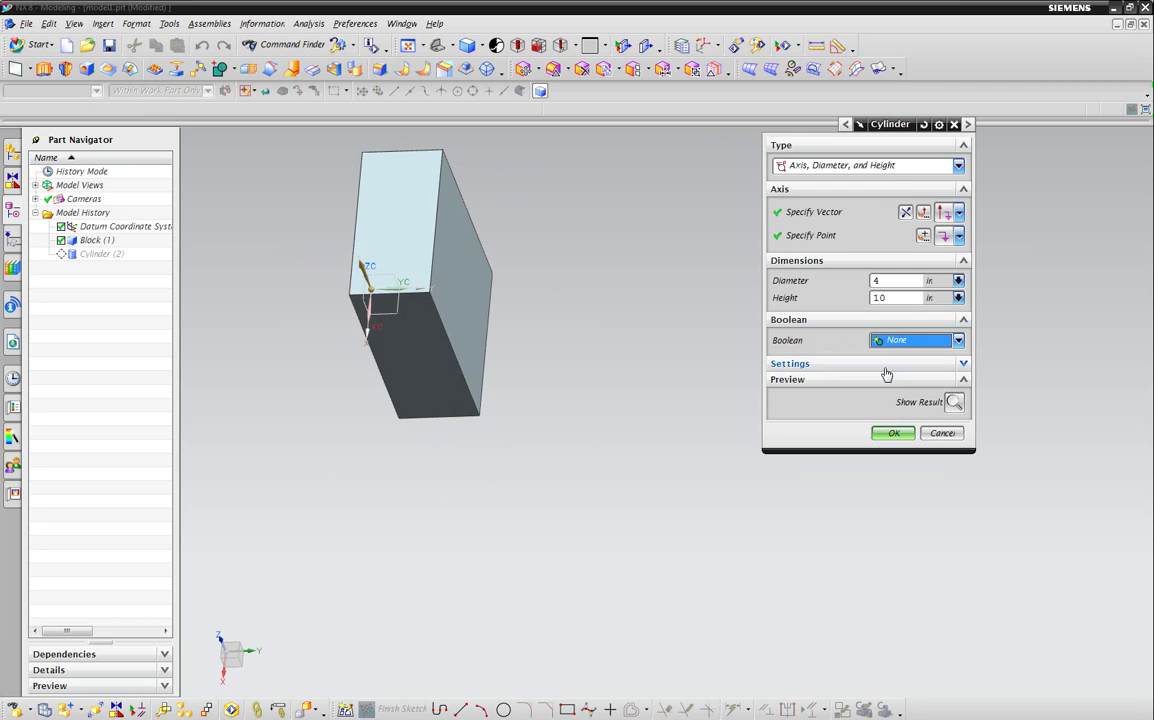
click(893, 434)
middle_drag(505, 430, 744, 615)
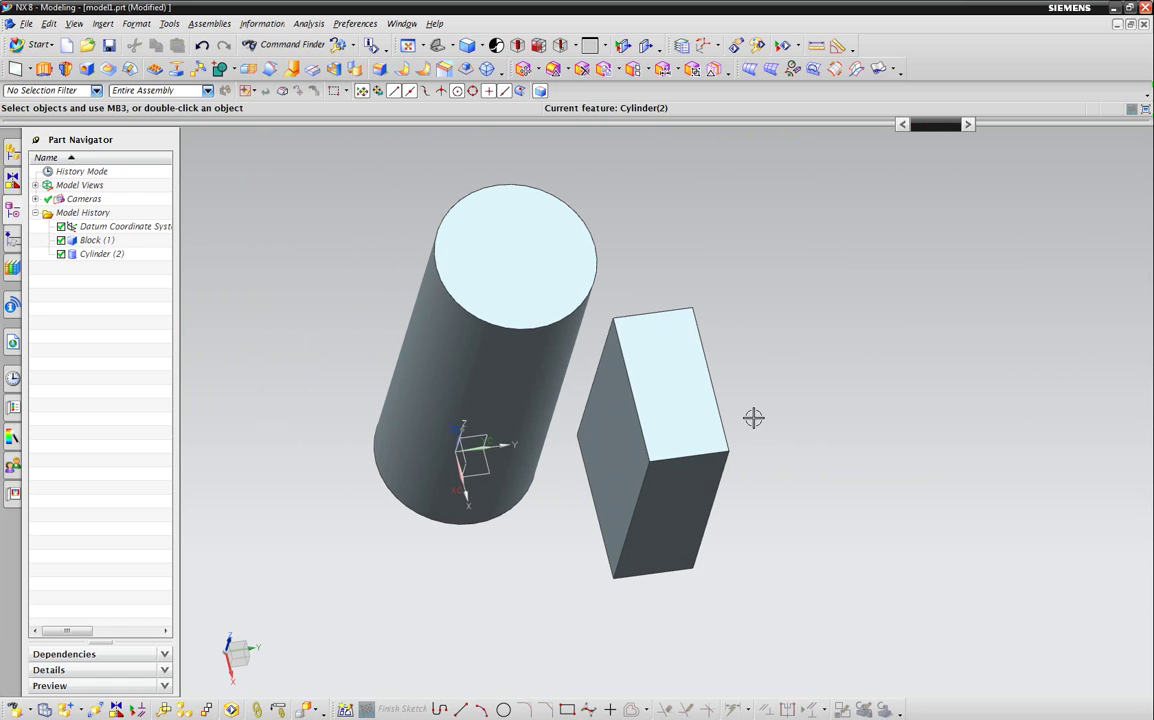
Start a Cone design feature of the Diameters and Height type.
click(103, 23)
mouse_move(215, 175)
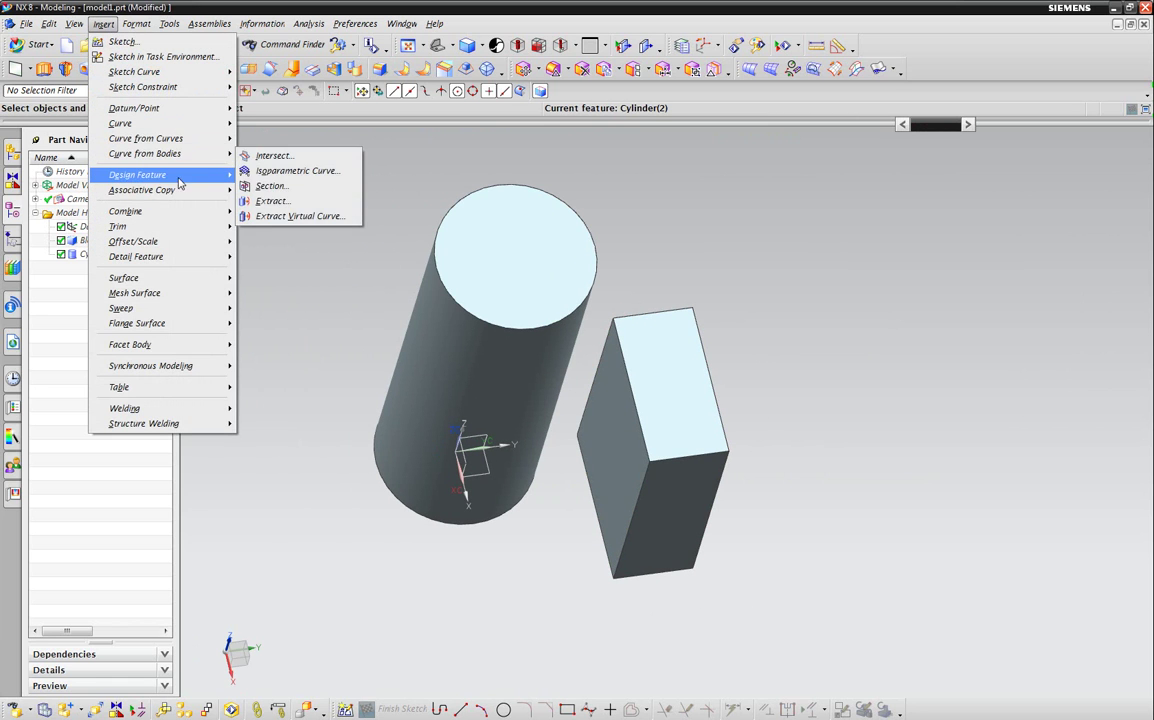
click(266, 237)
scroll(430, 273, down, 2)
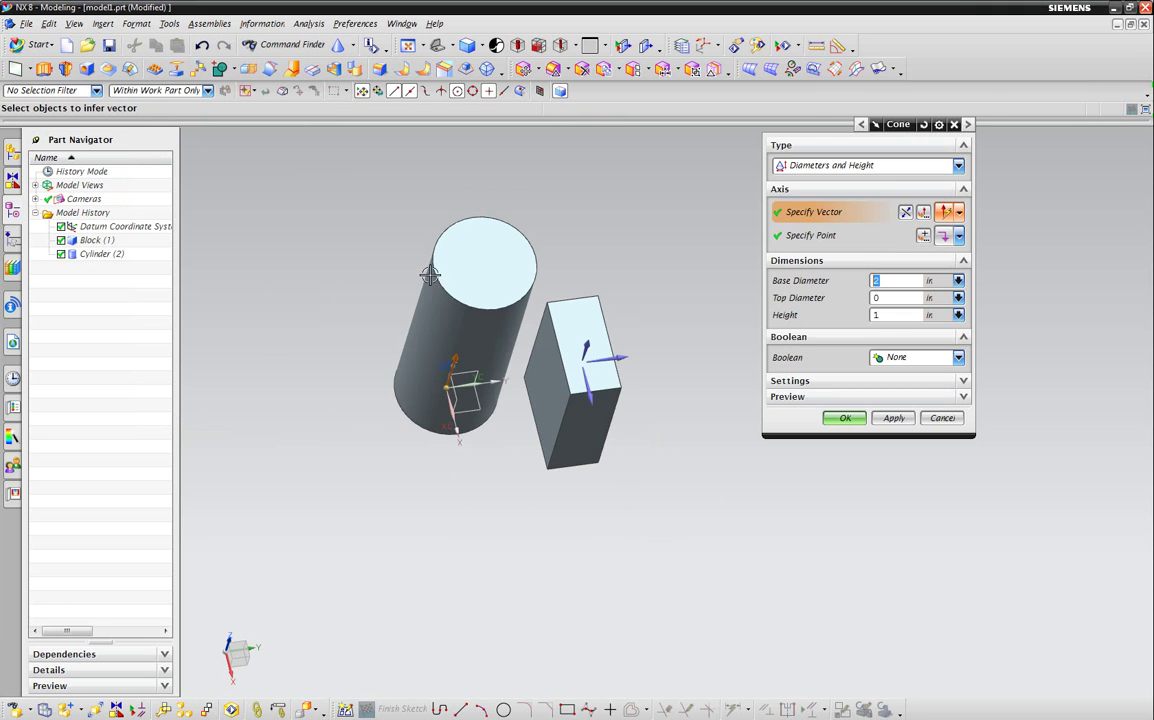
middle_drag(567, 222, 345, 330)
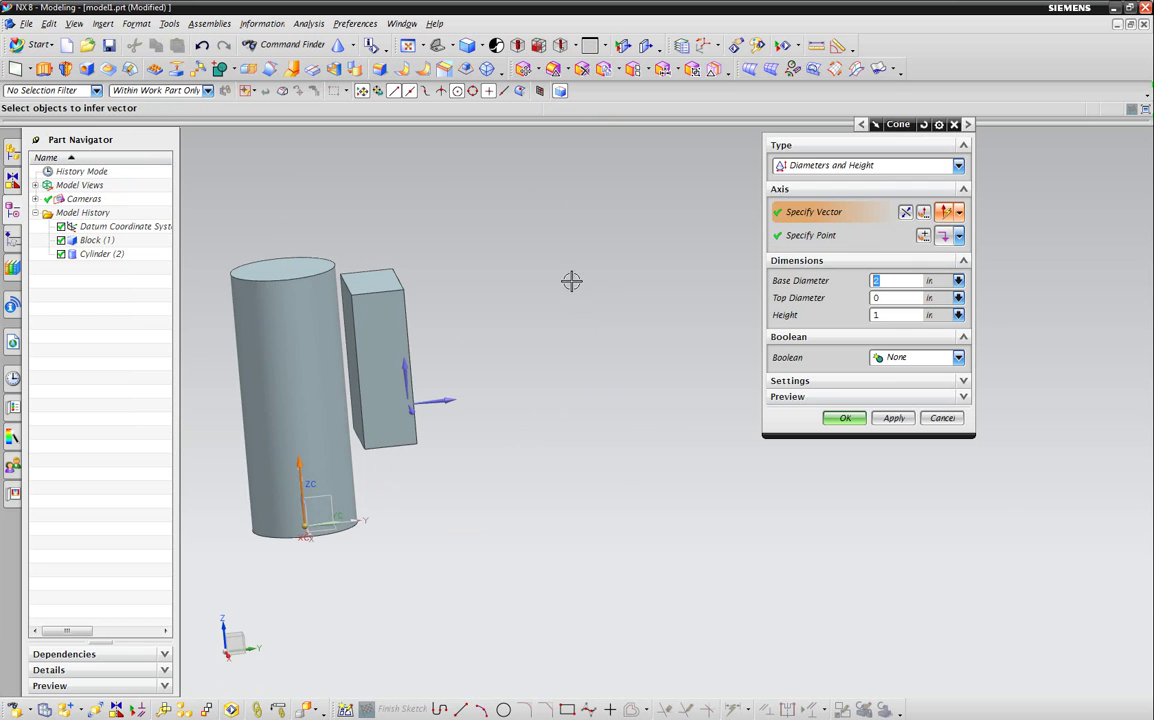
middle_drag(566, 283, 620, 322)
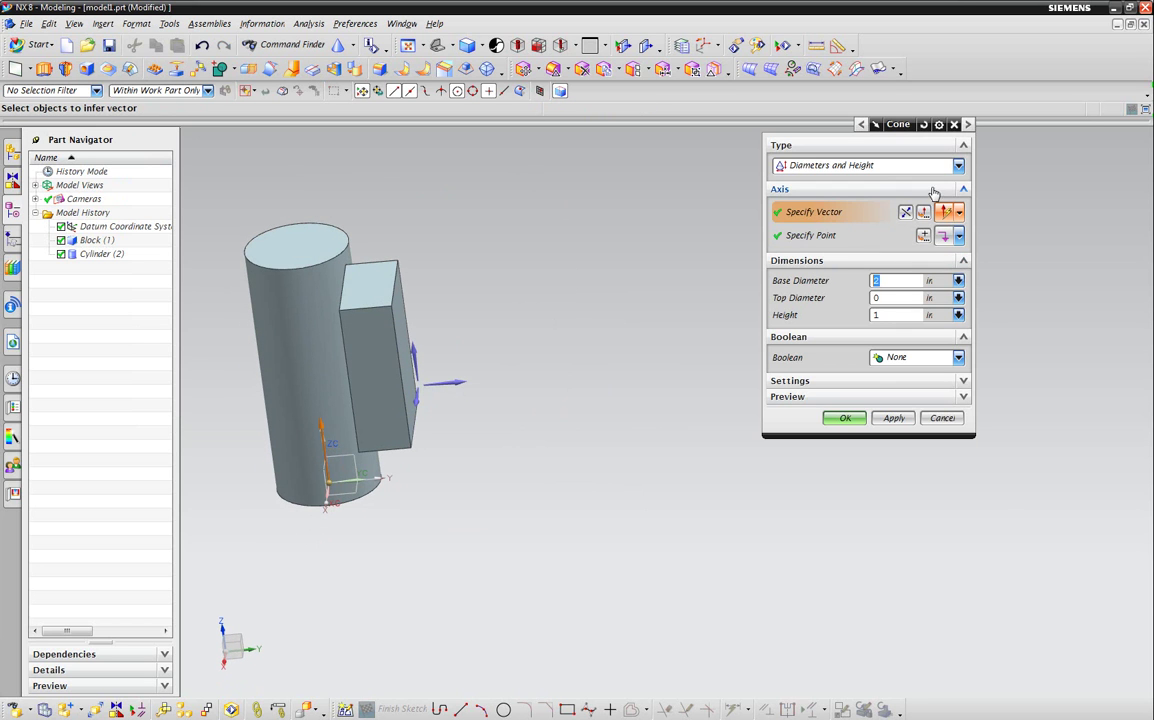
Place the cone's base point by Cursor Location in the empty space beyond the block, at about XC -14.9, YC 8.9, ZC 0 in.
click(924, 237)
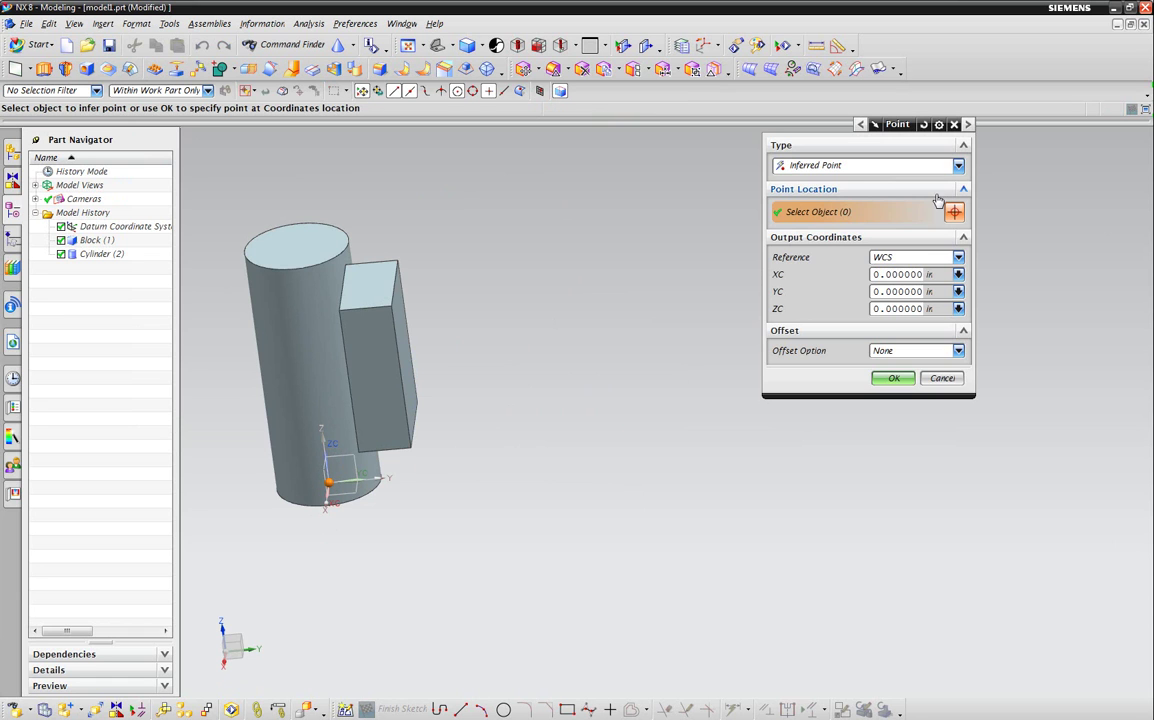
click(870, 158)
click(830, 193)
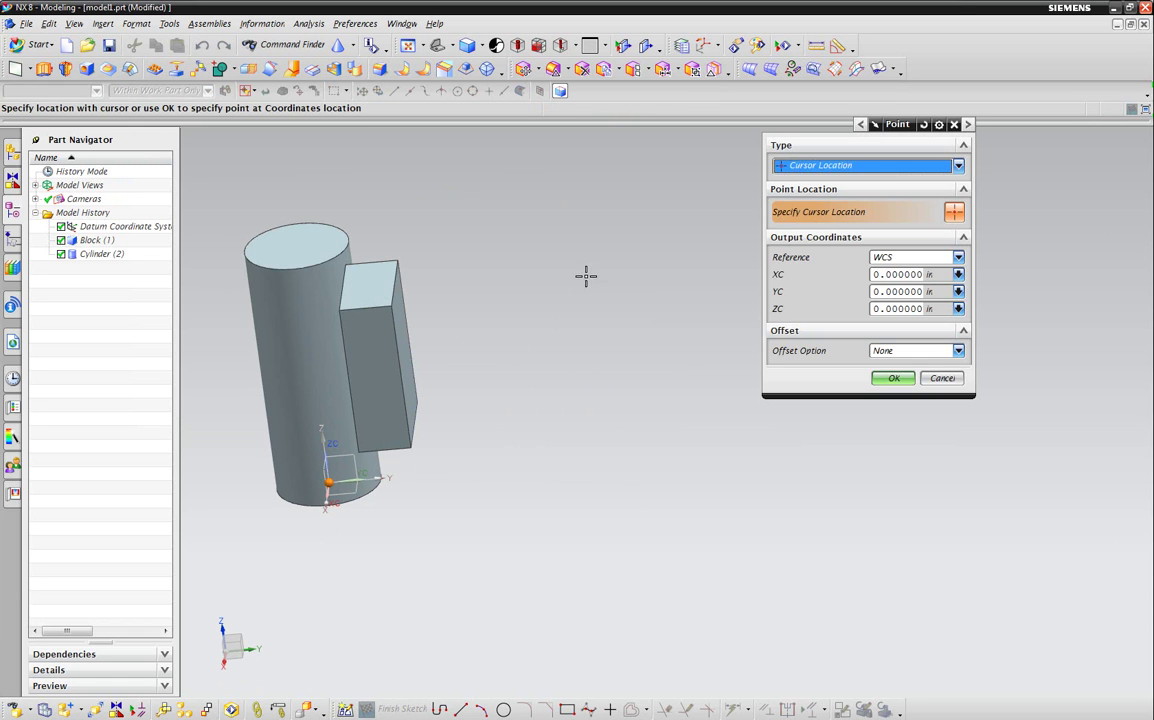
click(584, 292)
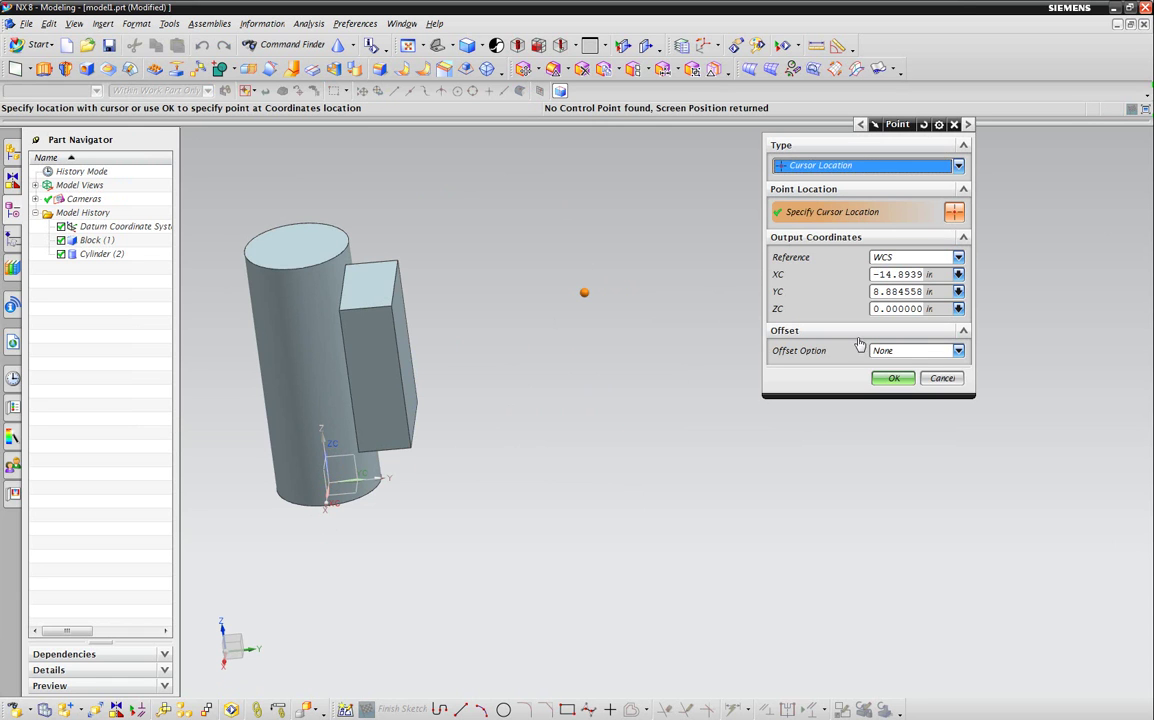
click(890, 379)
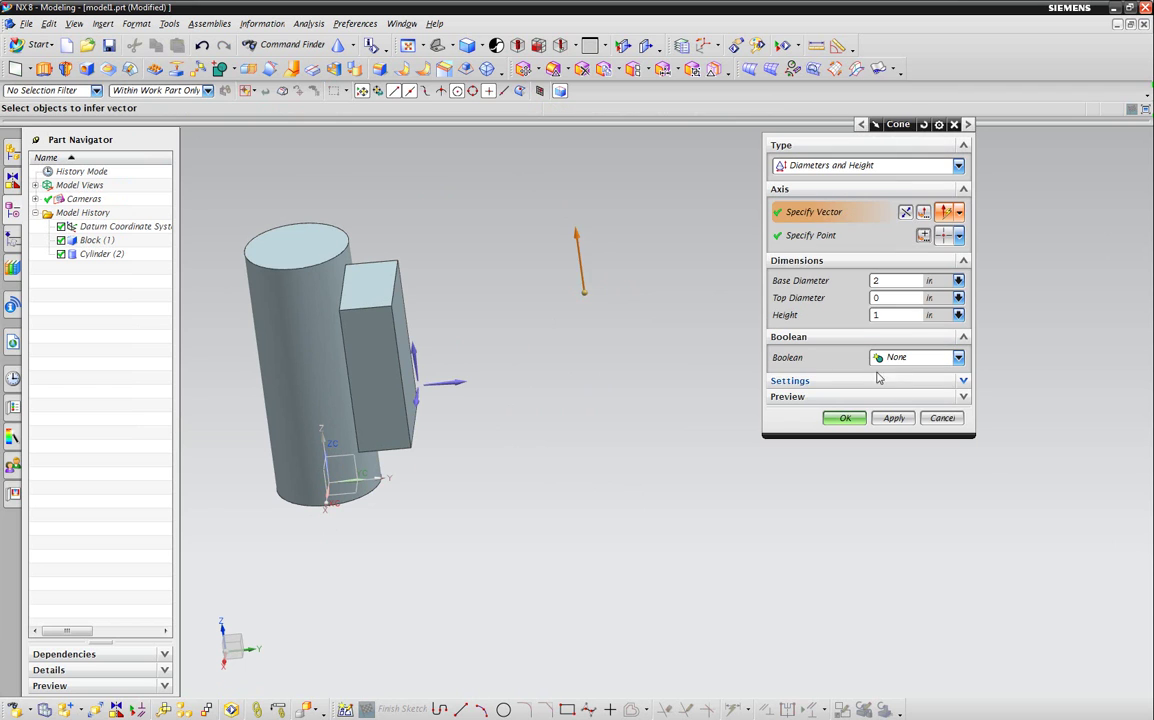
Align the cone with the Y direction and create it with base diameter 4 in, top diameter 0 and height 5 in.
click(805, 235)
middle_click(712, 224)
click(451, 381)
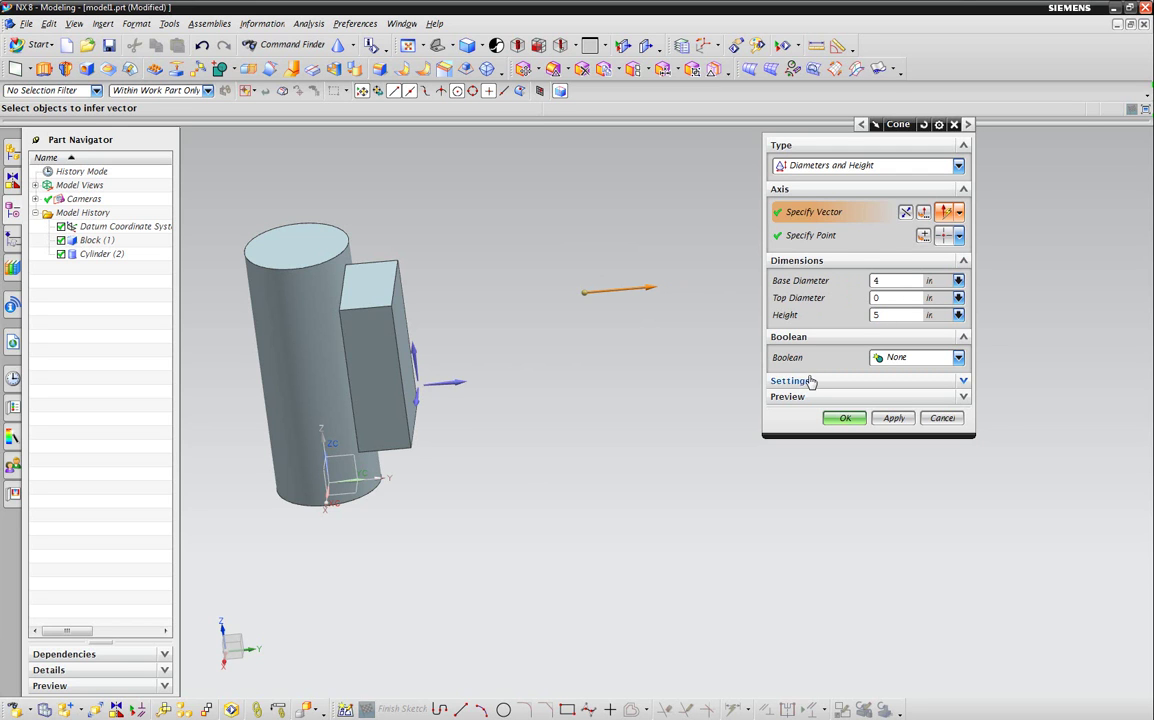
click(841, 418)
middle_drag(744, 311, 538, 398)
middle_drag(1010, 275, 573, 372)
scroll(573, 372, up, 3)
Start a Sphere design feature of the Center Point and Diameter type.
click(100, 23)
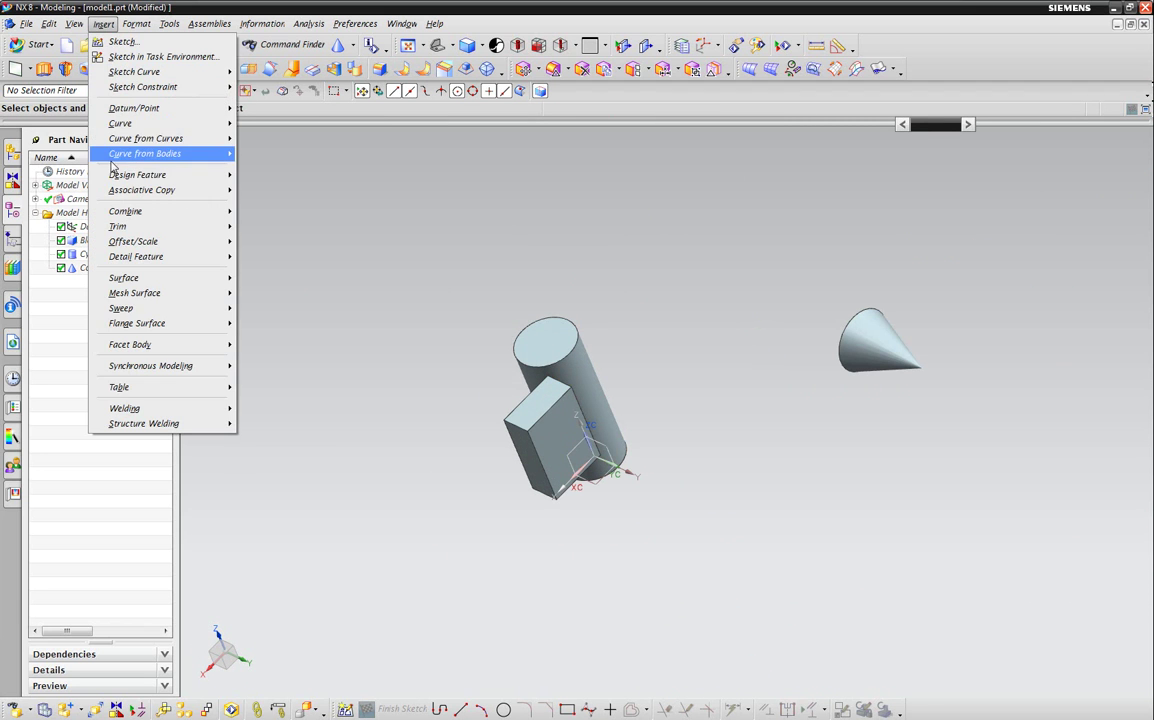
mouse_move(150, 175)
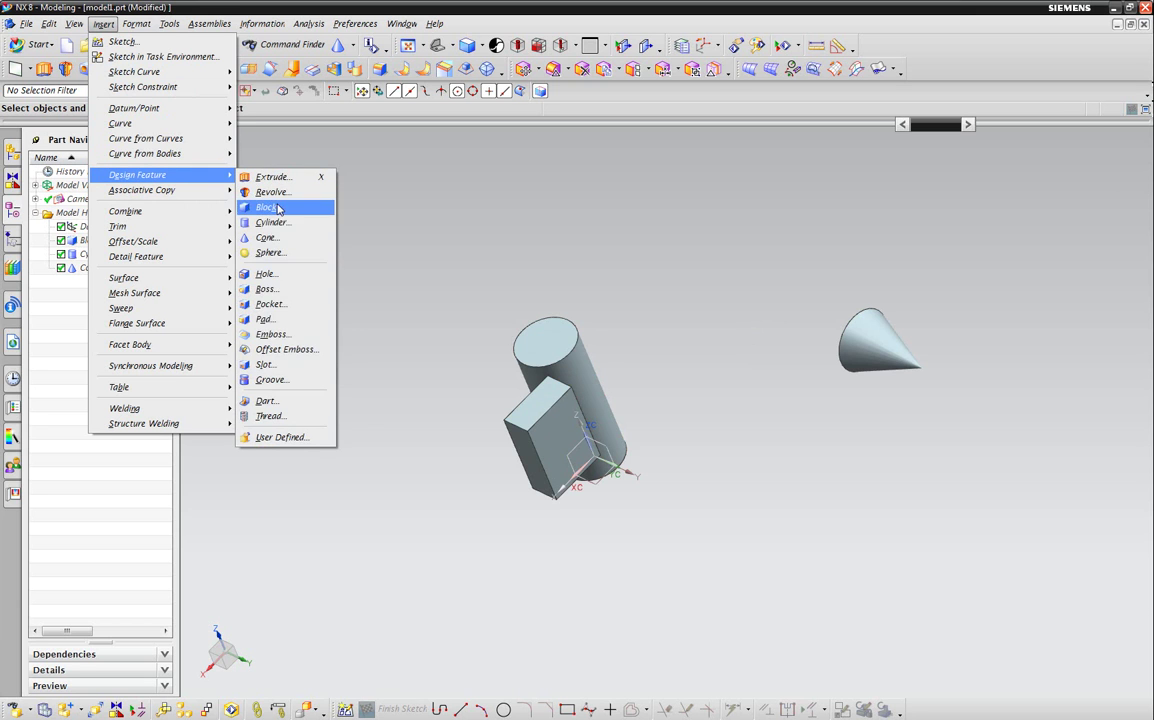
click(265, 252)
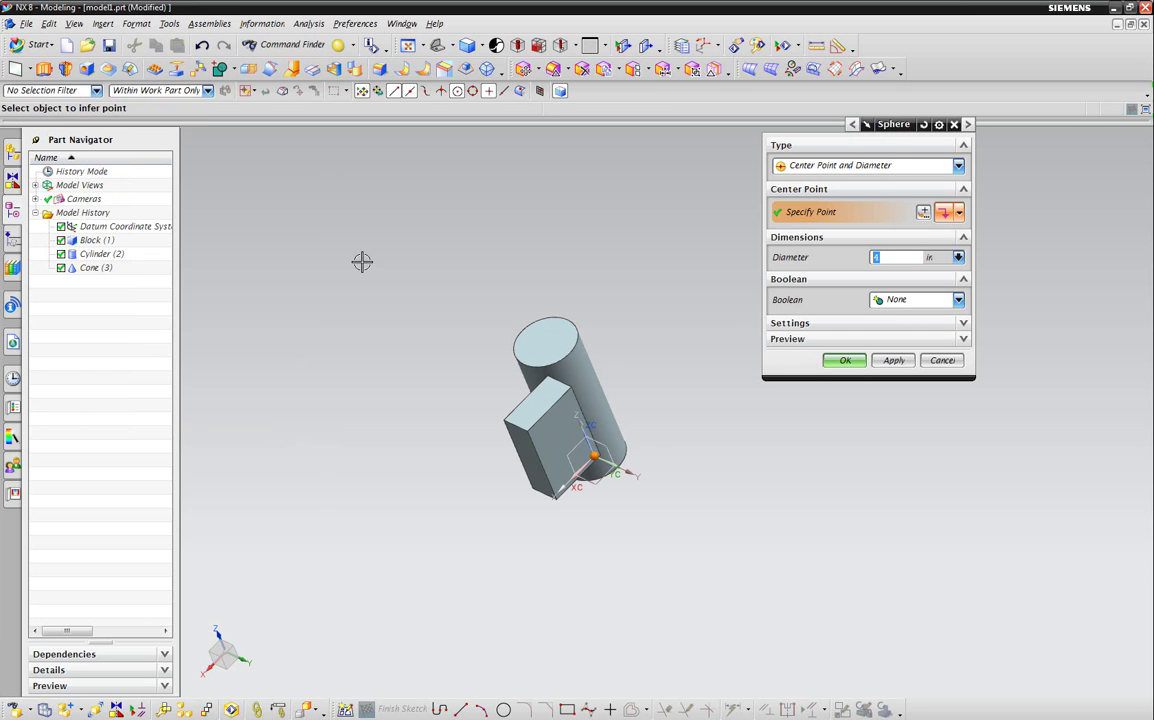
Place the sphere's center by Cursor Location in the empty space between the cylinder and the cone.
middle_drag(430, 263, 401, 425)
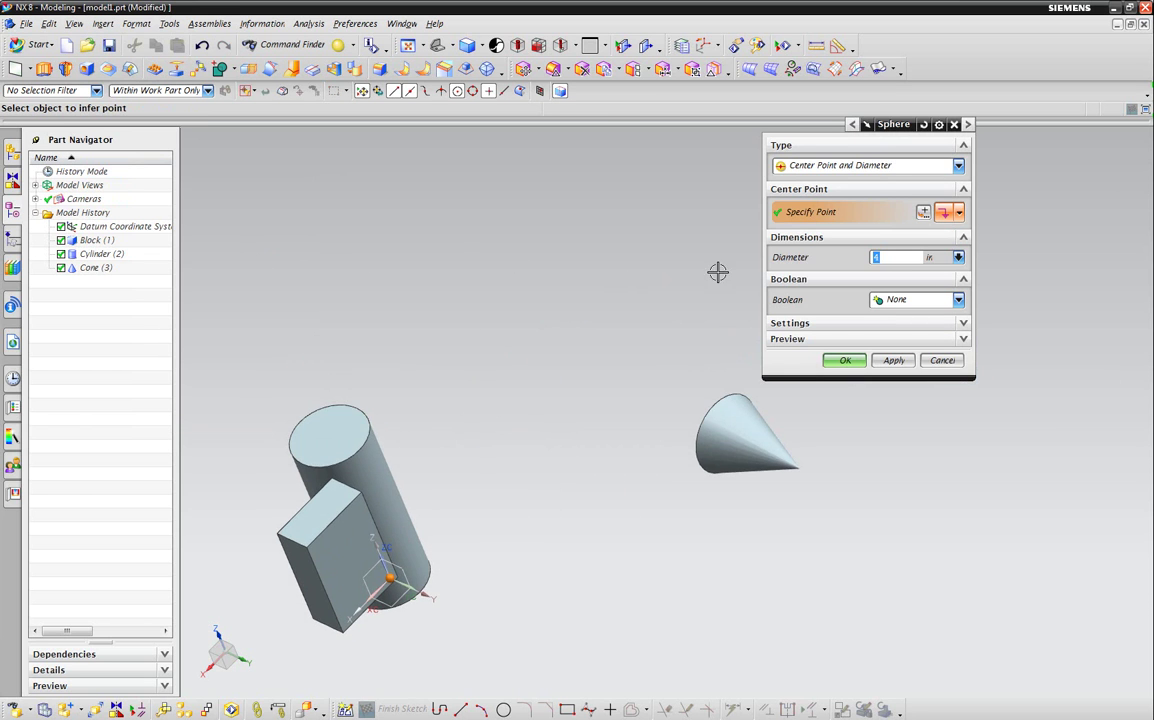
click(924, 212)
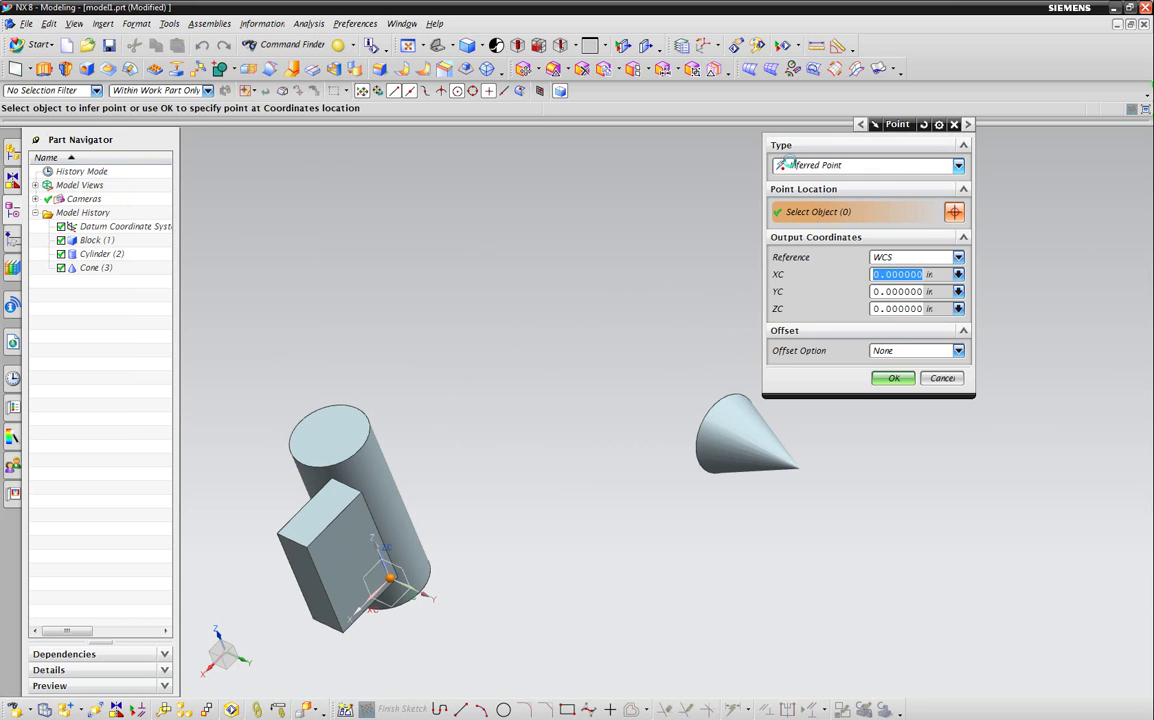
click(958, 165)
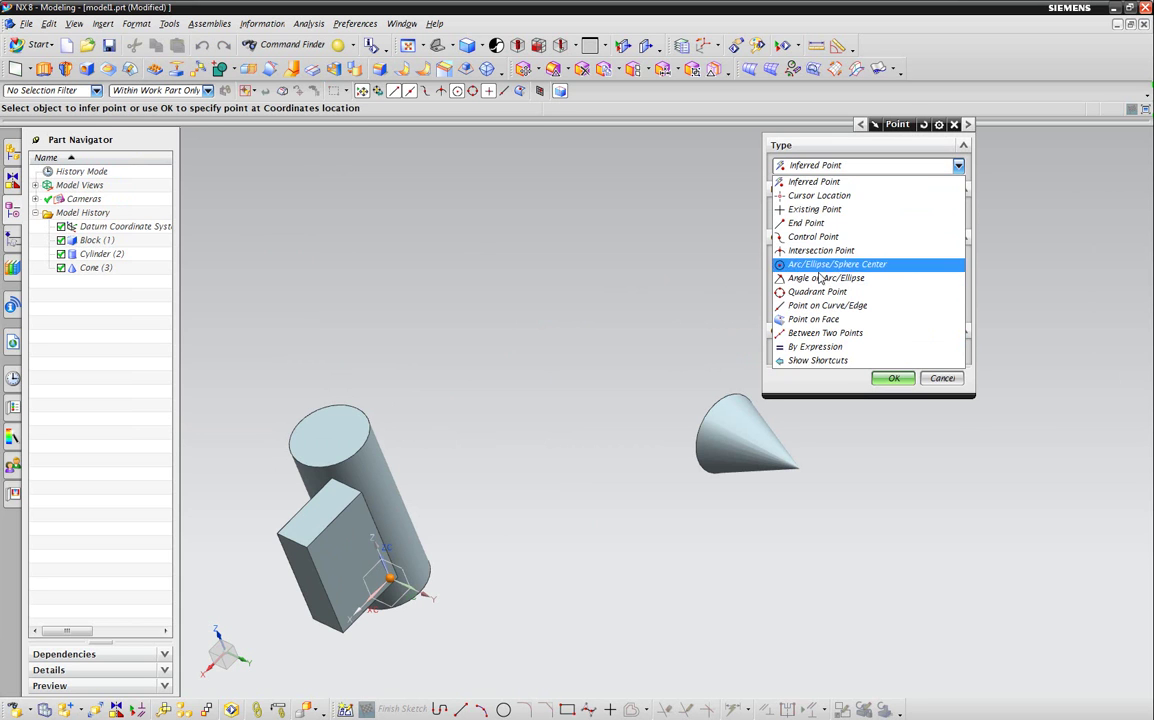
click(815, 195)
click(614, 314)
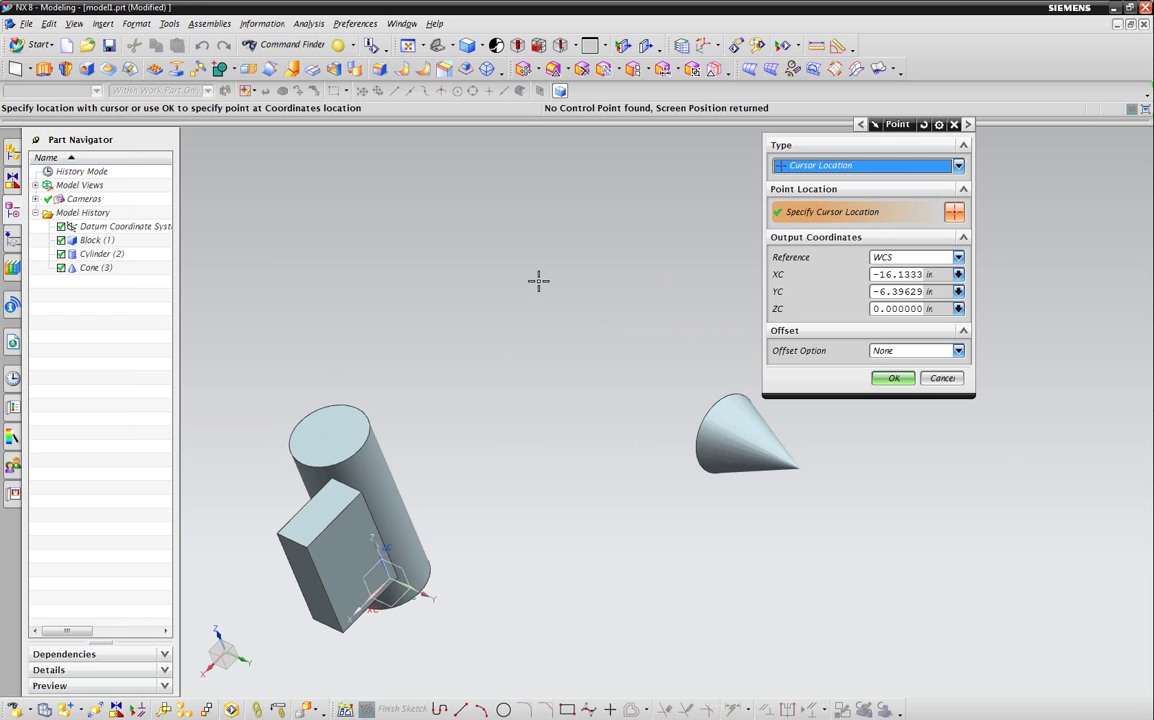
scroll(538, 321, down, 3)
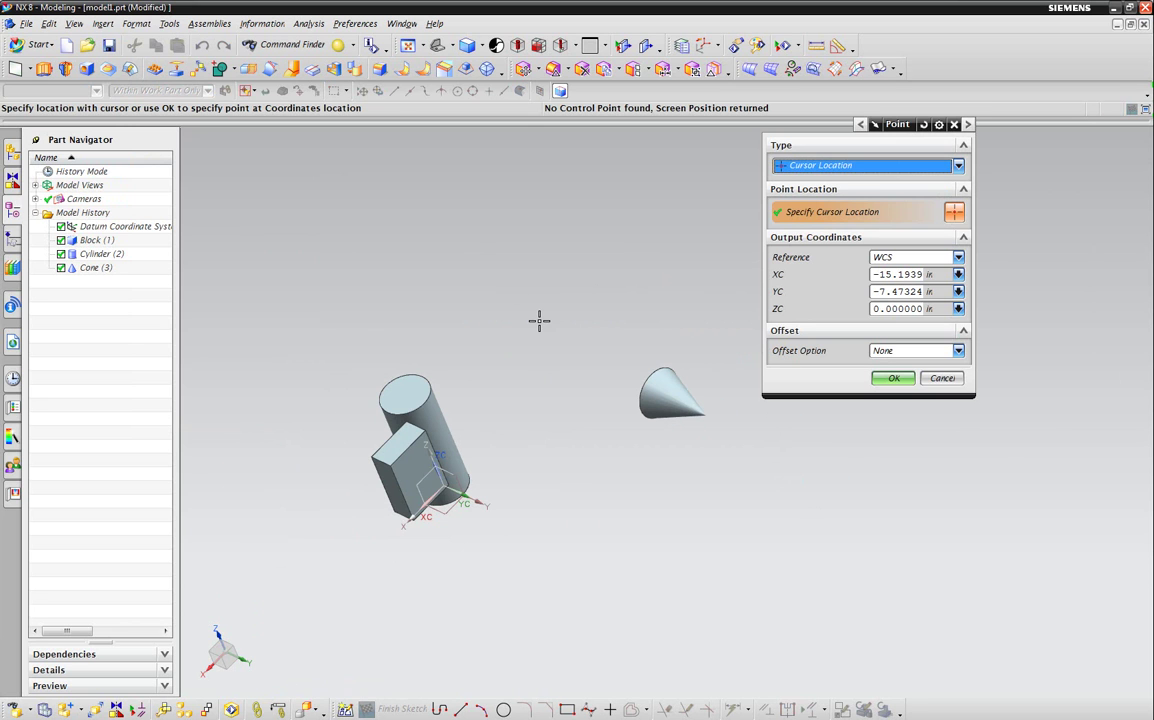
Set the point's coordinate reference to Absolute - Work Part and accept it at about X -17.2, Y -2.2, Z 0 in.
click(843, 167)
click(843, 174)
click(958, 257)
click(905, 269)
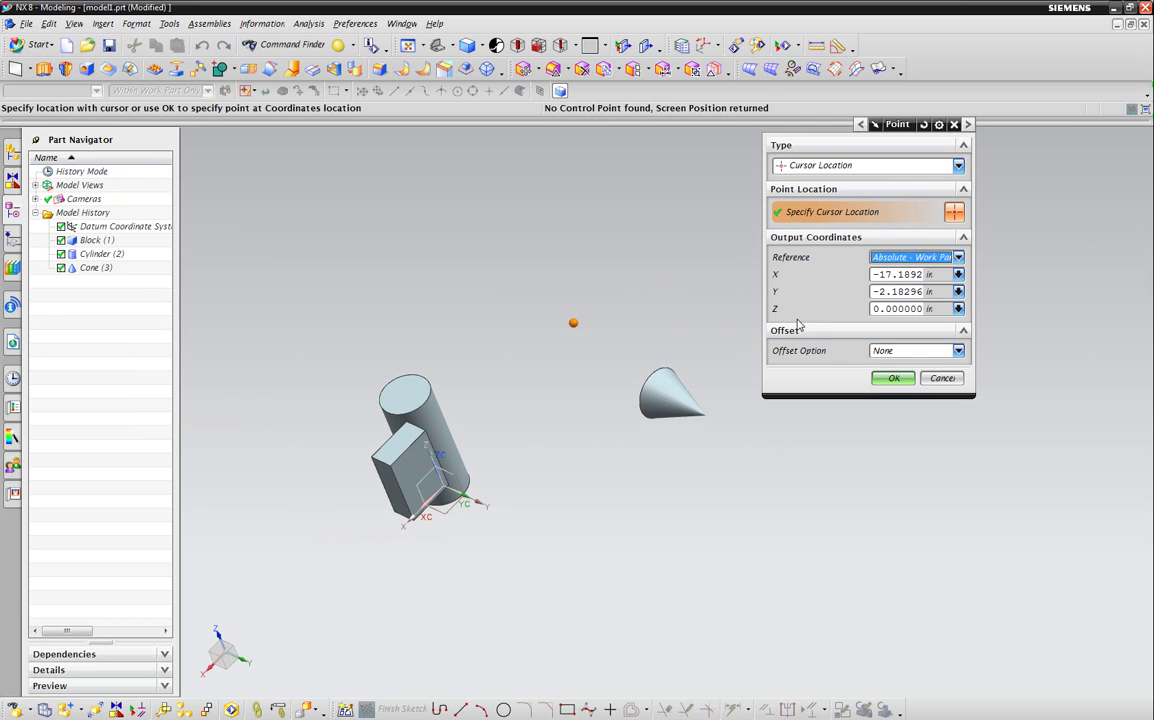
click(905, 257)
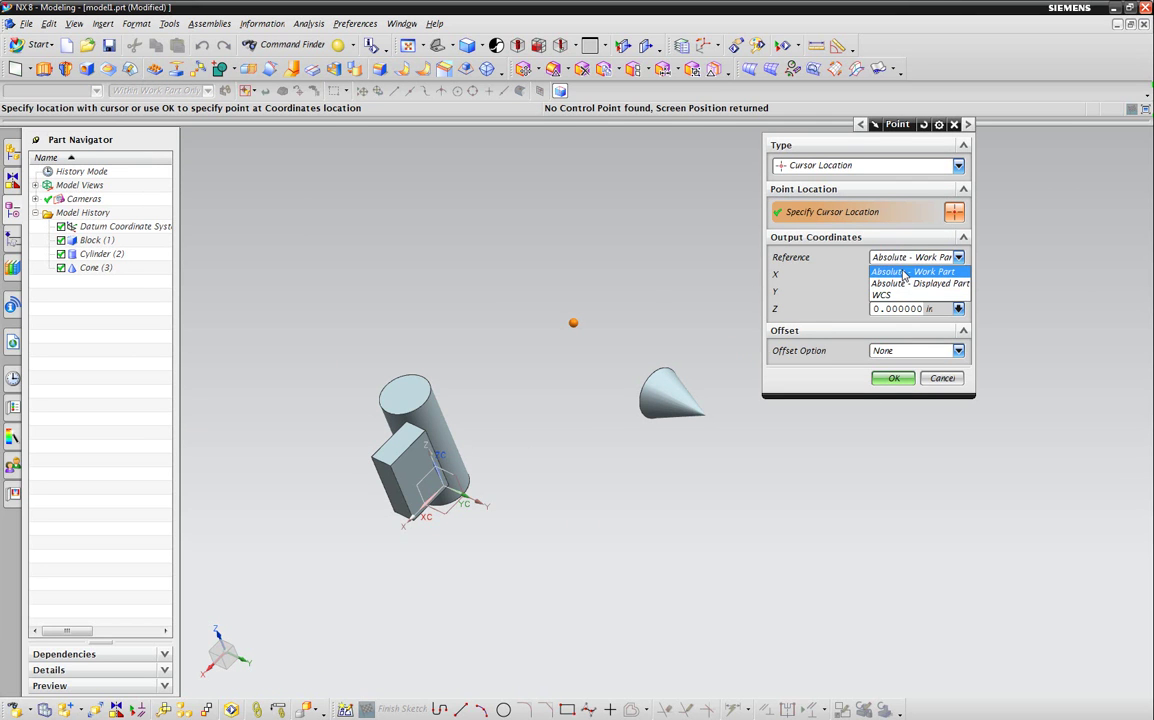
click(905, 272)
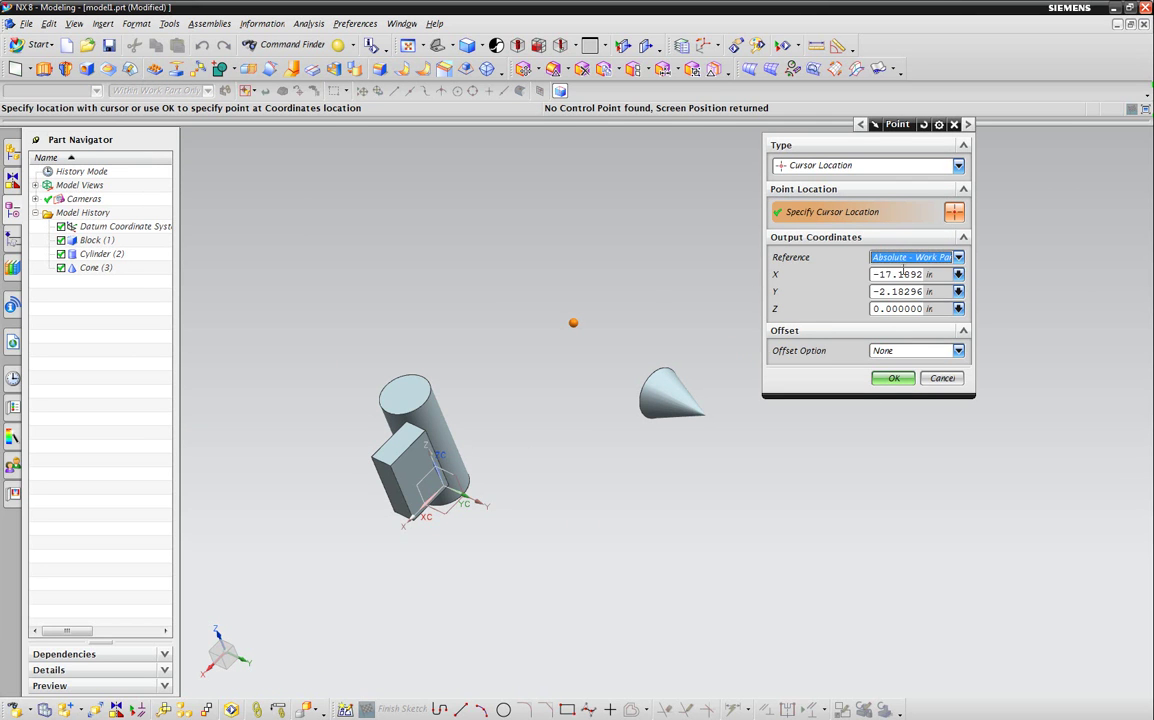
click(891, 379)
Switch the sphere to the Arc type and create it from the cylinder's top circular edge with the Boolean option None.
middle_drag(565, 257, 628, 266)
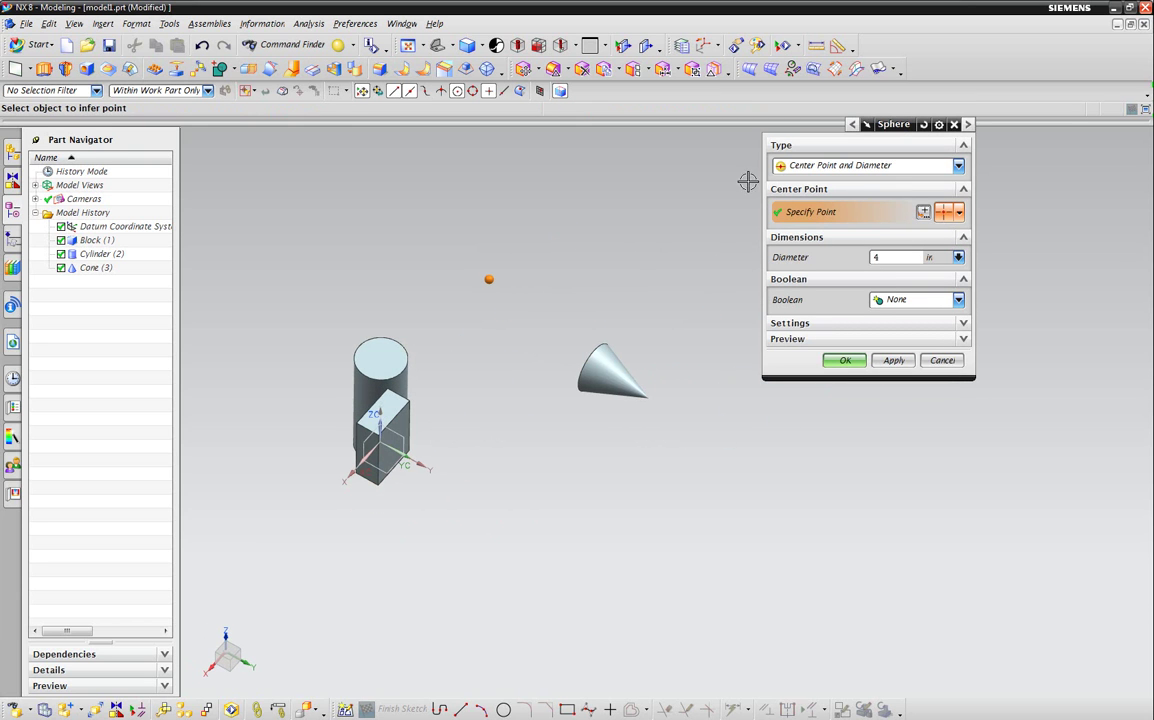
click(824, 166)
click(832, 196)
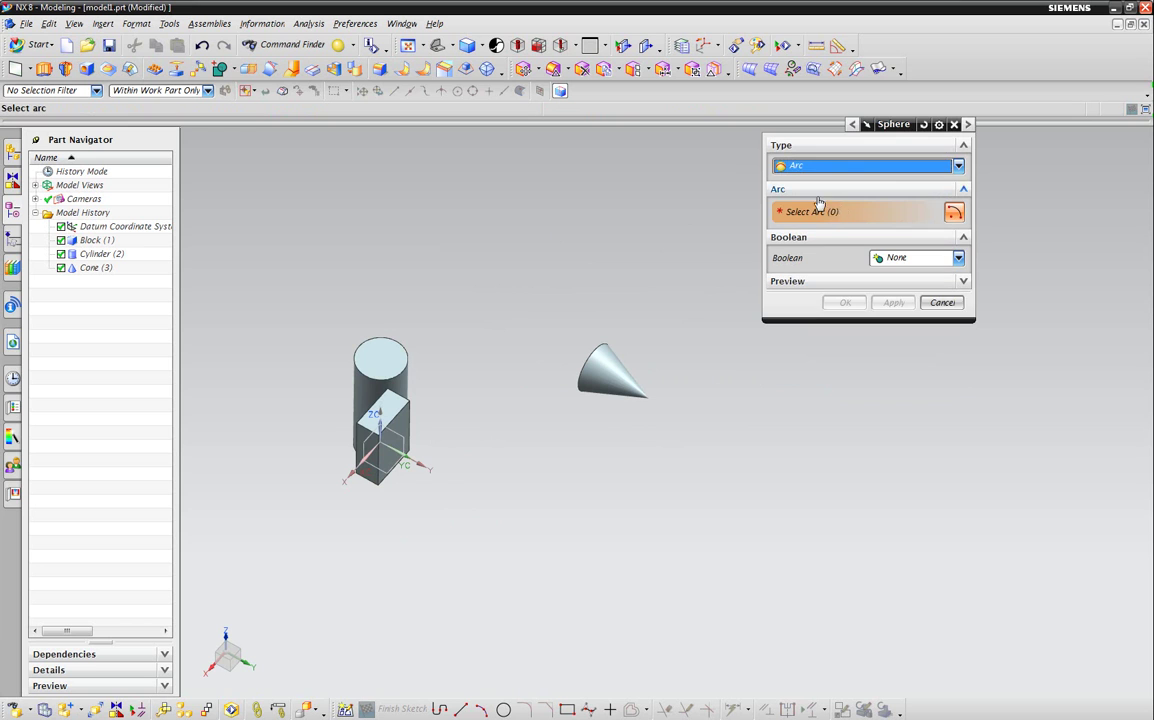
click(406, 346)
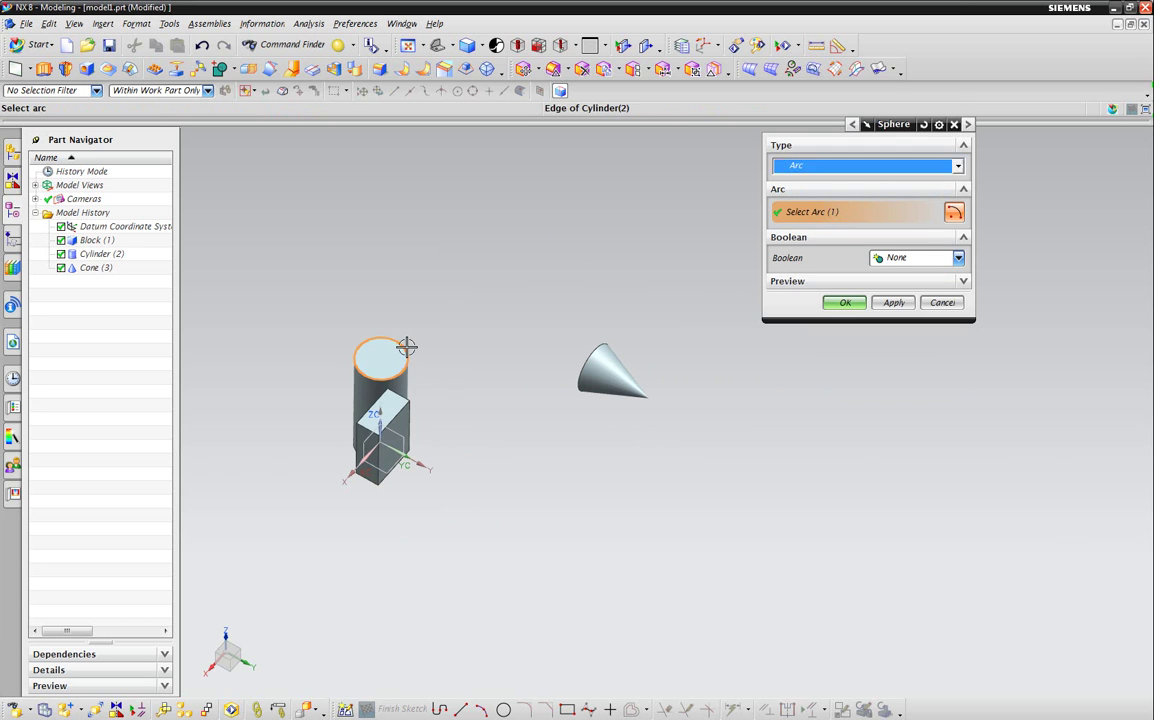
scroll(433, 317, up, 5)
scroll(423, 366, down, 2)
shift+middle_drag(423, 366, 597, 372)
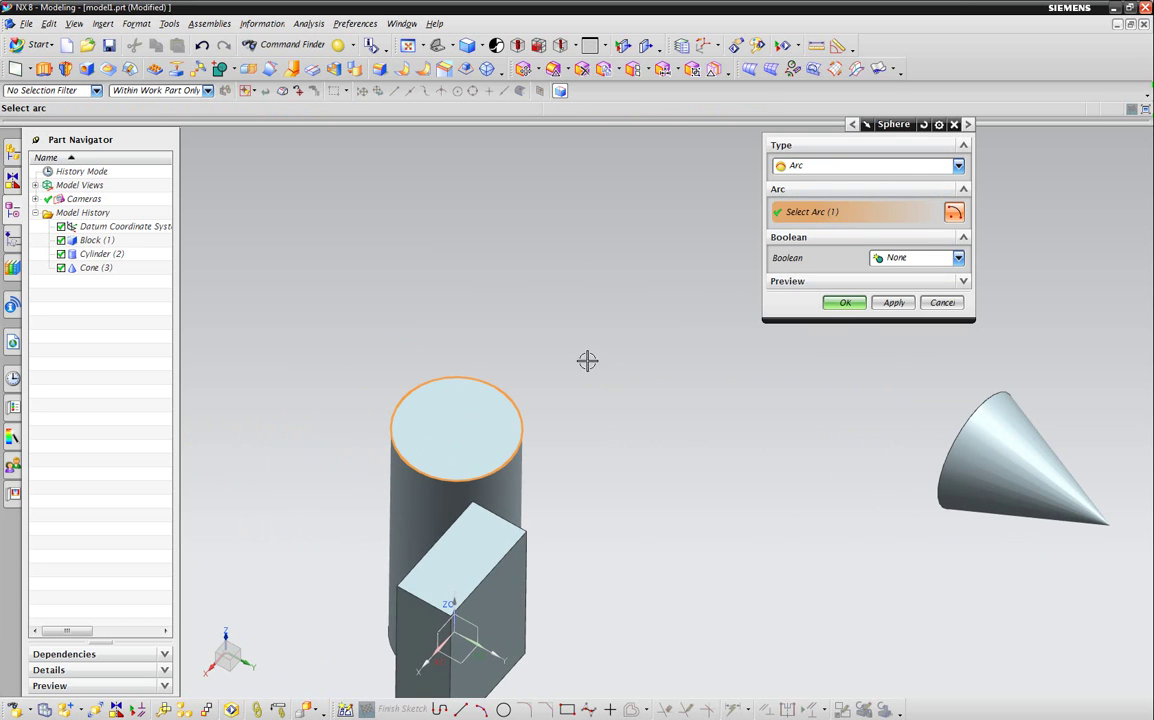
click(848, 300)
Edit the sphere to the Center Point and Diameter type, placing its center in the empty space between the cylinder and the cone.
middle_drag(489, 379, 570, 352)
double_click(97, 281)
click(880, 166)
click(818, 182)
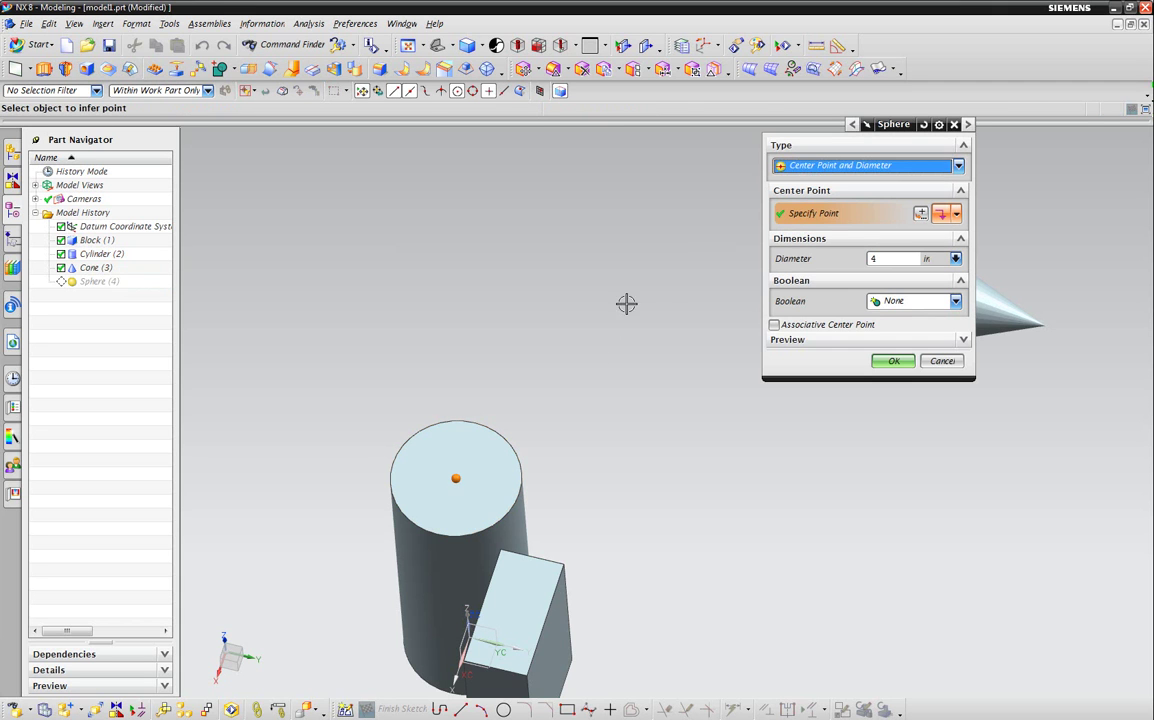
click(893, 362)
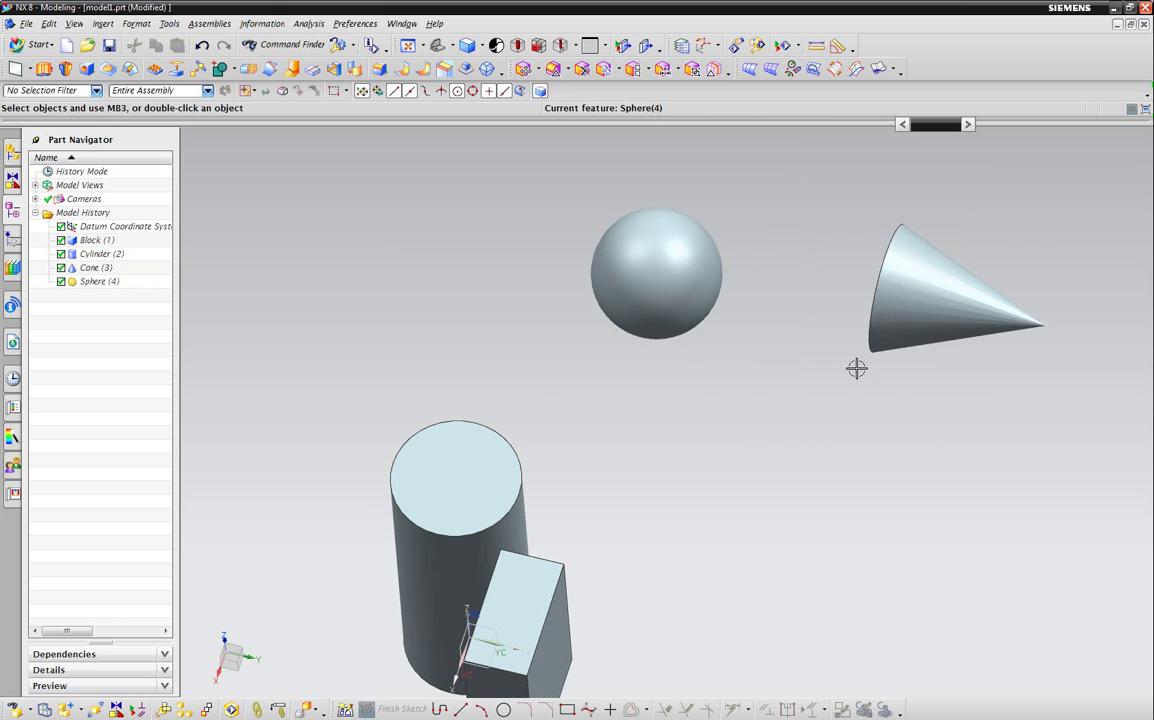
Start a second Block design feature of the Two Points and Height type.
middle_drag(858, 368, 739, 384)
mouse_move(701, 301)
middle_down()
mouse_move(520, 265)
mouse_move(482, 332)
mouse_move(739, 299)
mouse_move(739, 328)
mouse_move(744, 299)
mouse_move(690, 299)
middle_up()
scroll(623, 381, down, 3)
middle_drag(623, 381, 648, 436)
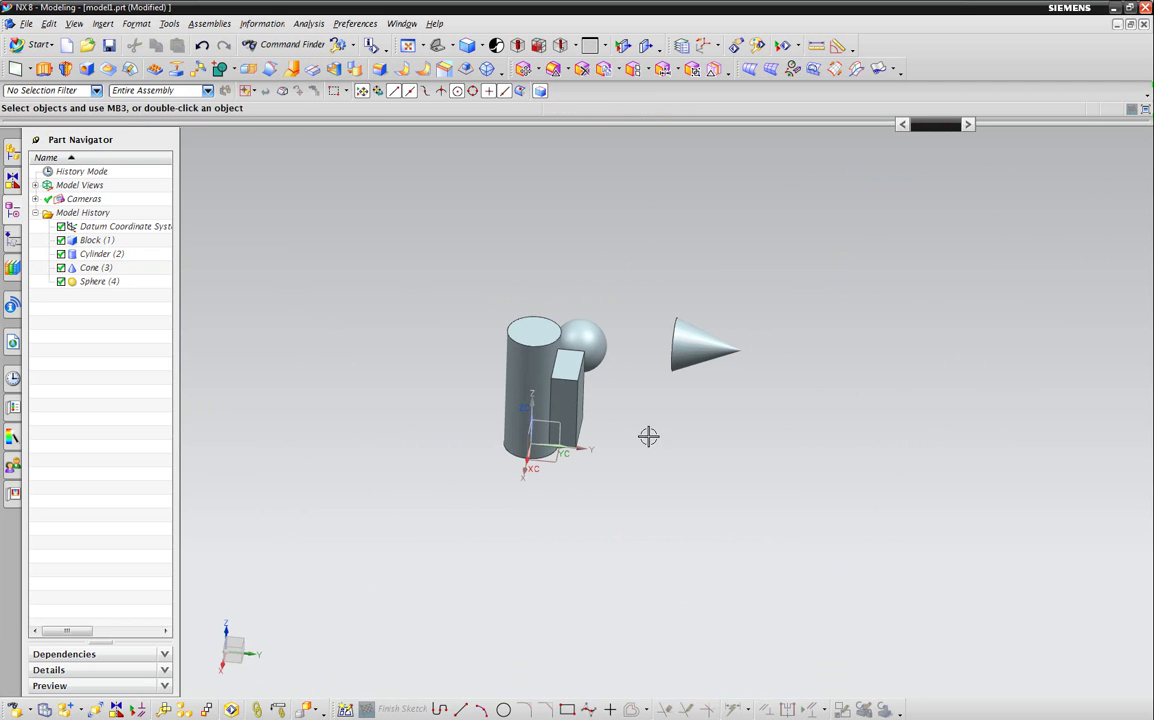
click(103, 23)
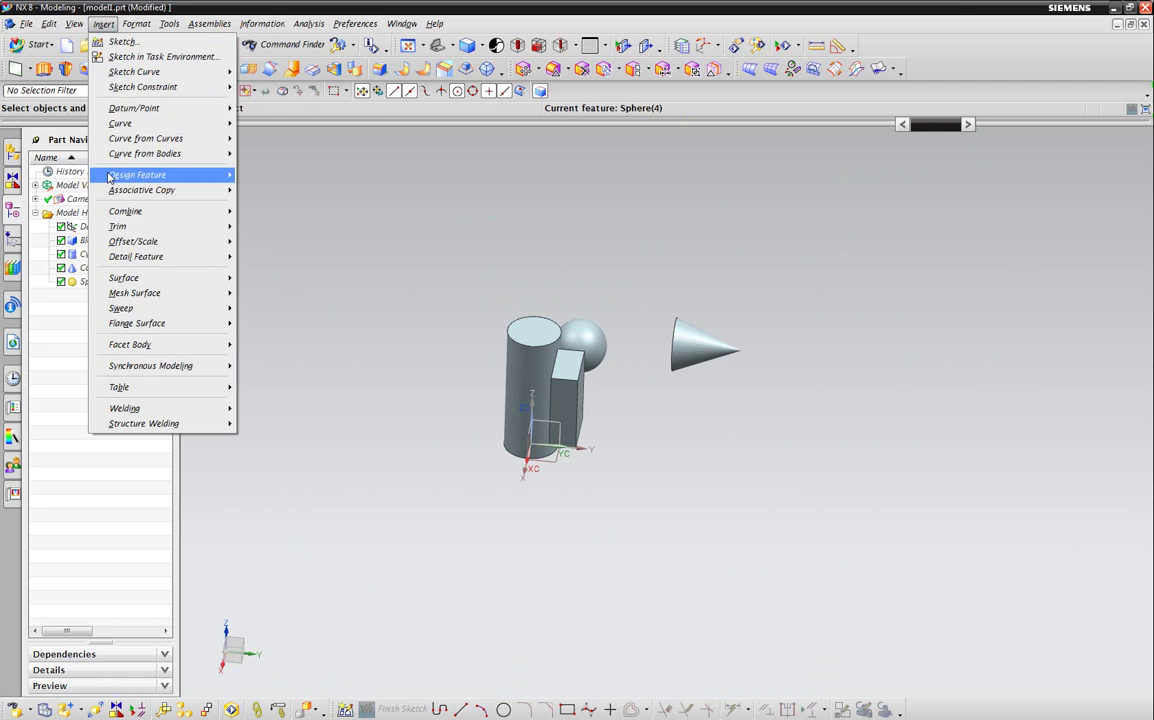
mouse_move(110, 175)
click(267, 207)
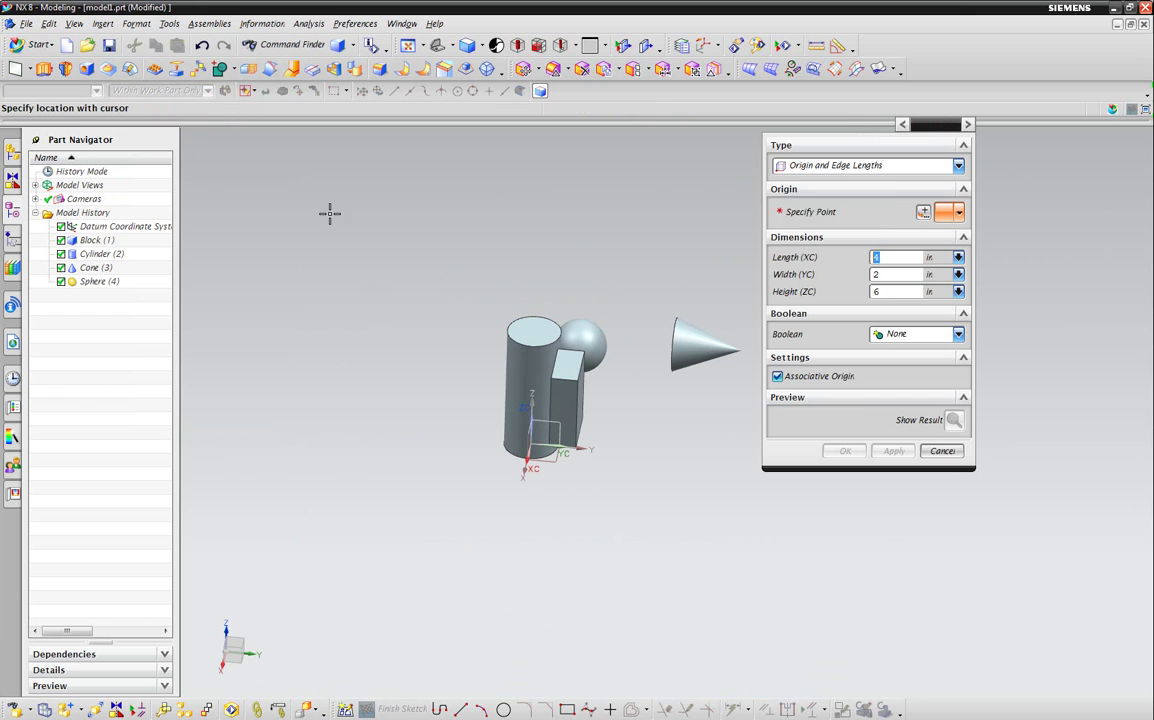
click(818, 166)
click(826, 190)
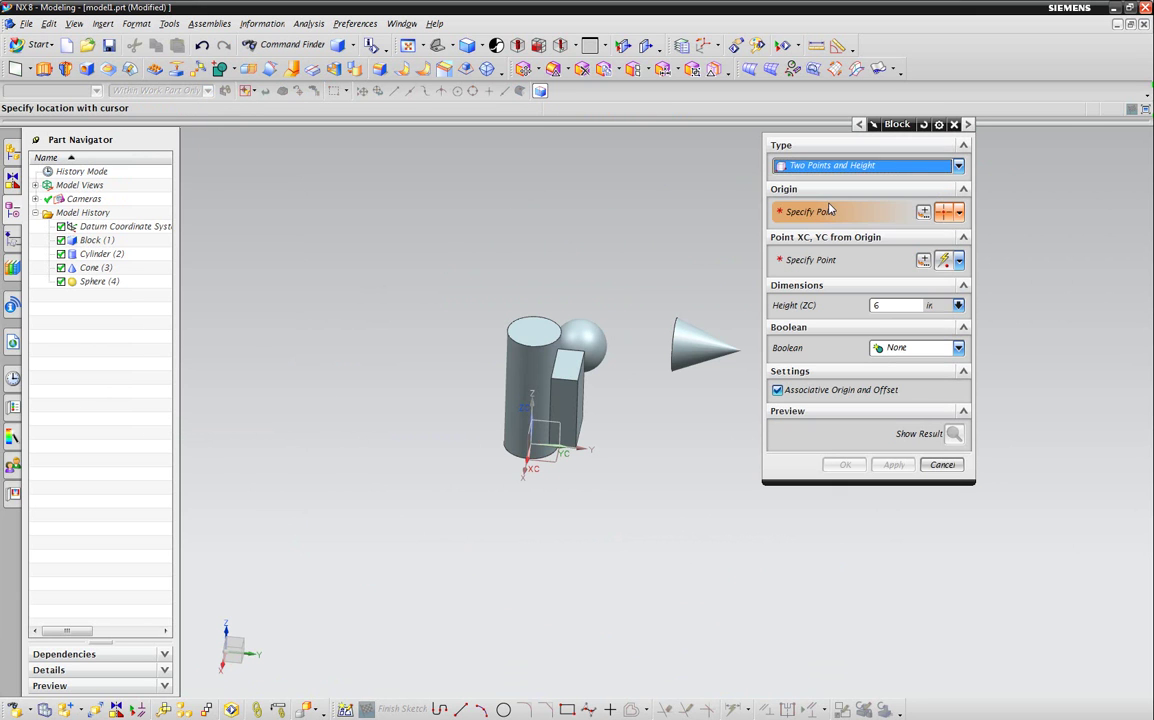
Set the new block's origin with an End Point at the outer far corner of the existing block's top face.
scroll(610, 244, up, 5)
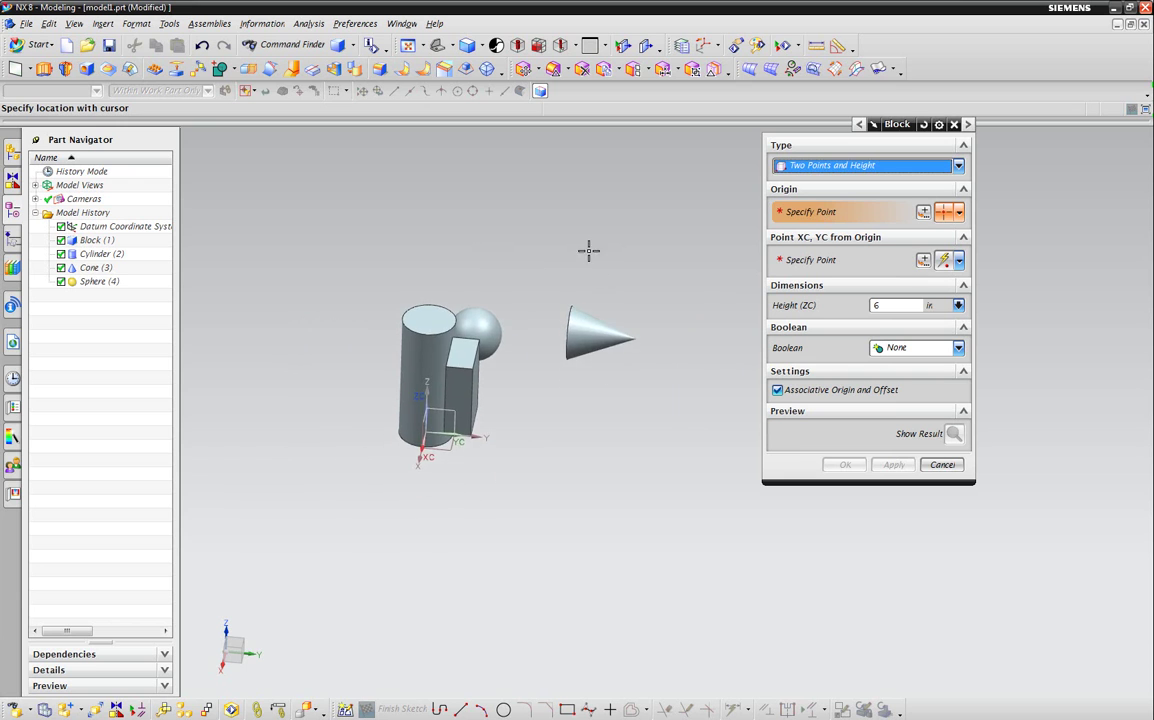
middle_drag(578, 351, 577, 389)
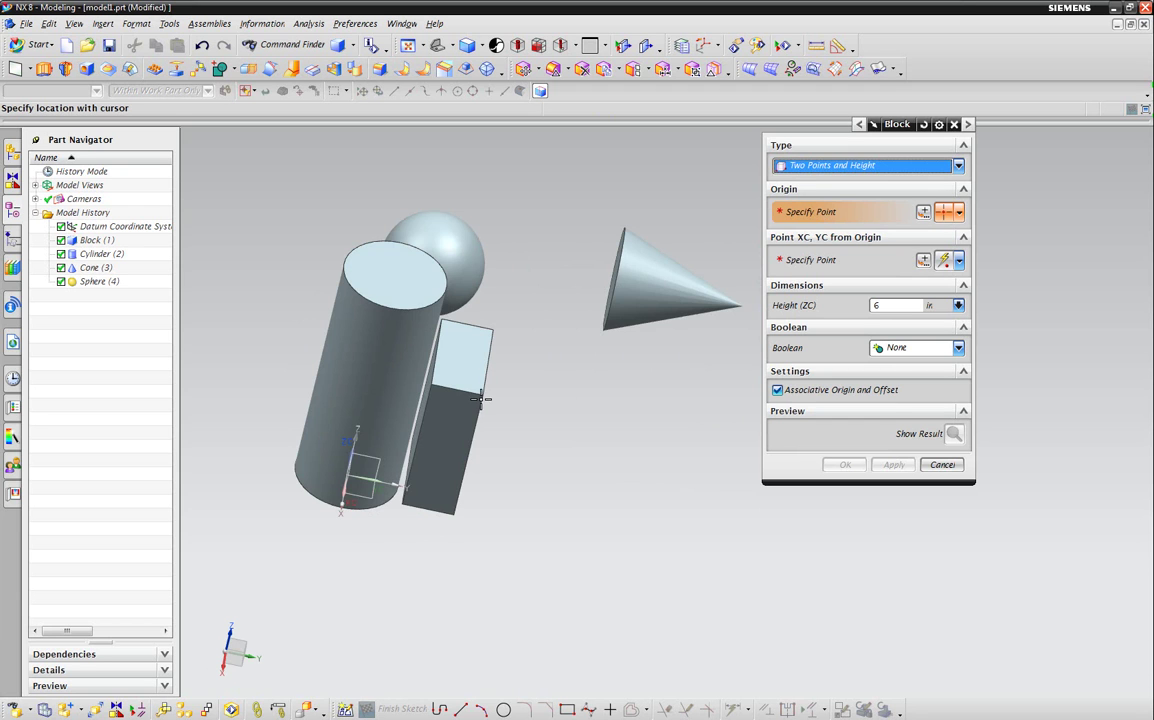
scroll(481, 394, up, 2)
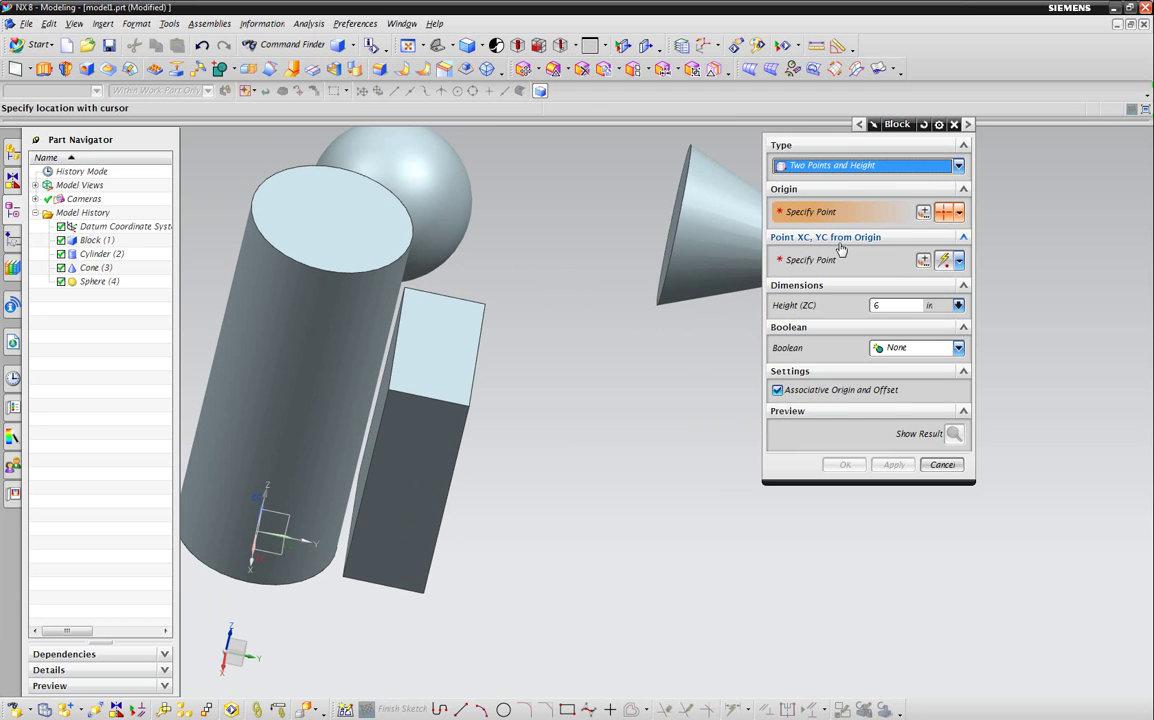
click(923, 211)
click(958, 165)
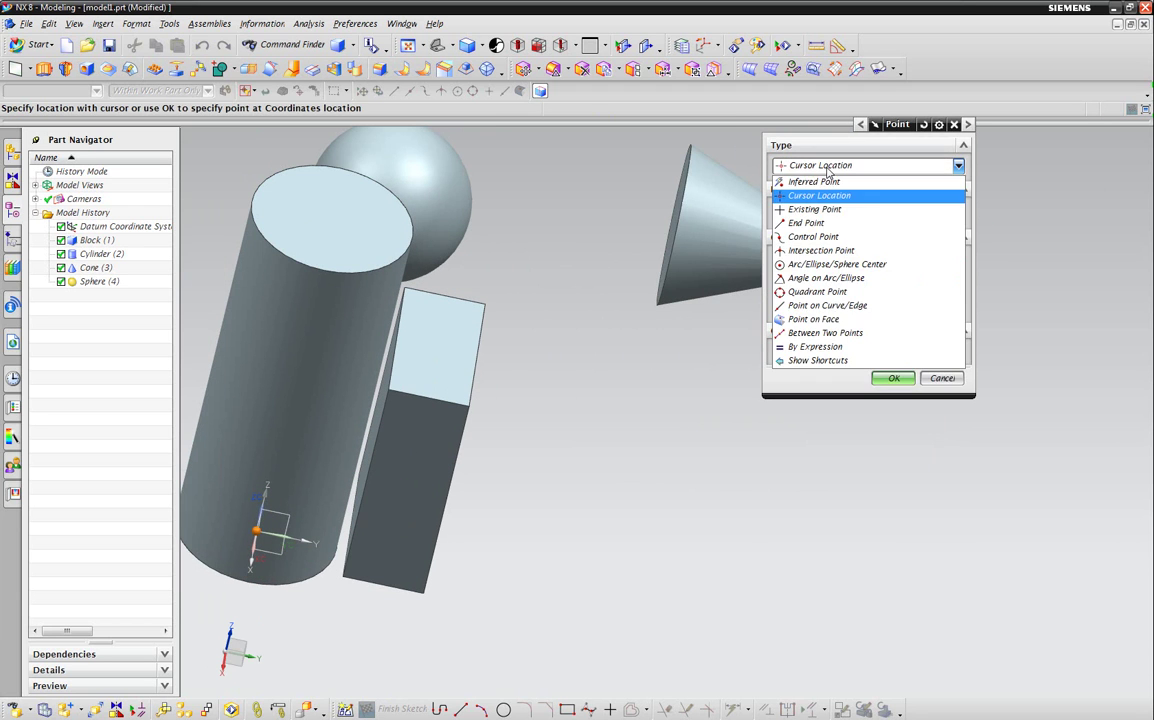
click(812, 223)
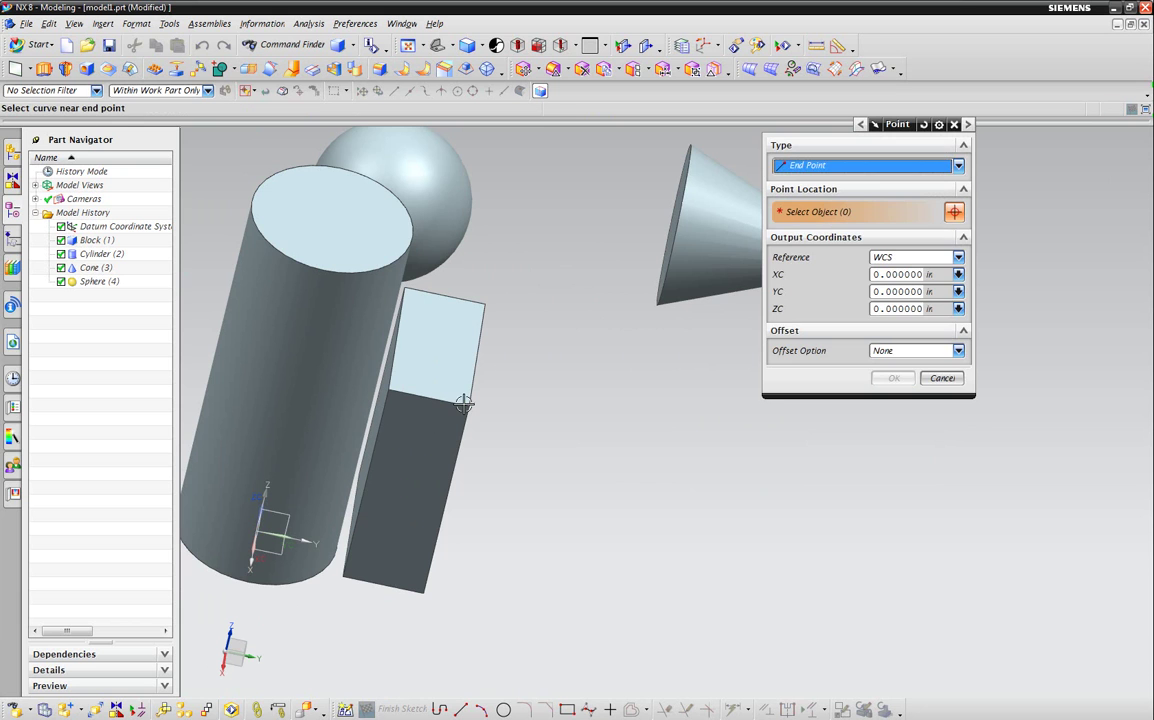
click(485, 305)
middle_drag(566, 272, 676, 290)
click(893, 378)
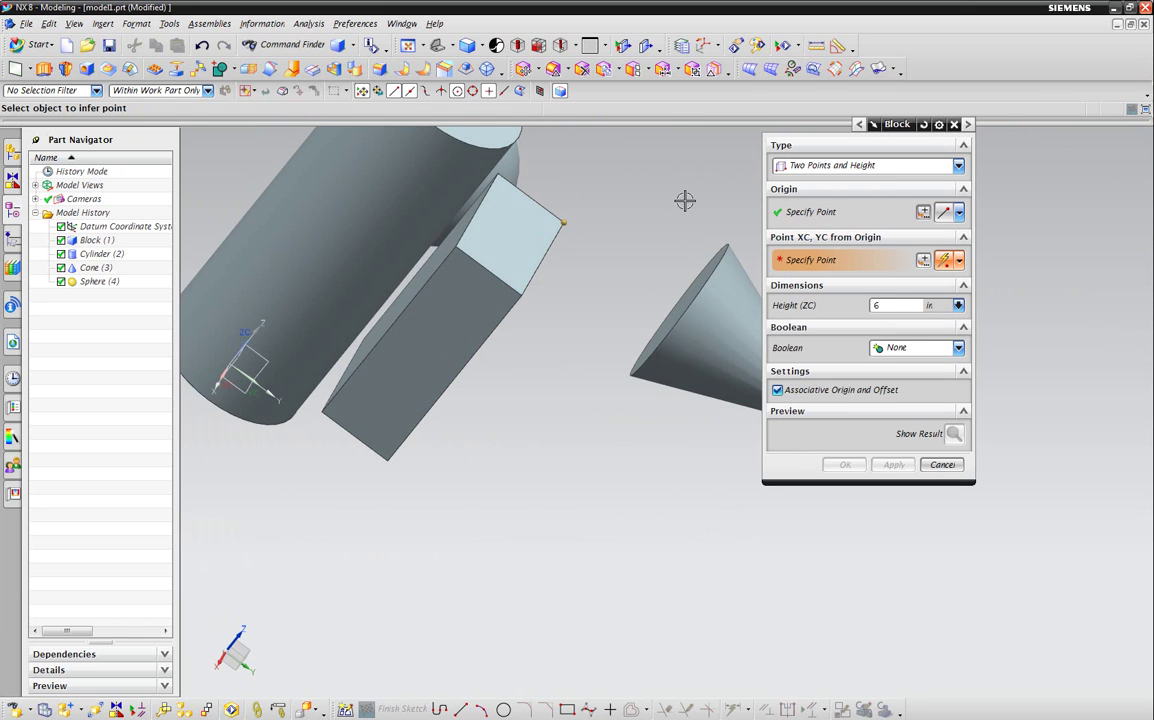
Use the center of the cone's base circle as the second point and create the block with height 6 in.
middle_drag(685, 201, 479, 335)
middle_drag(492, 240, 428, 432)
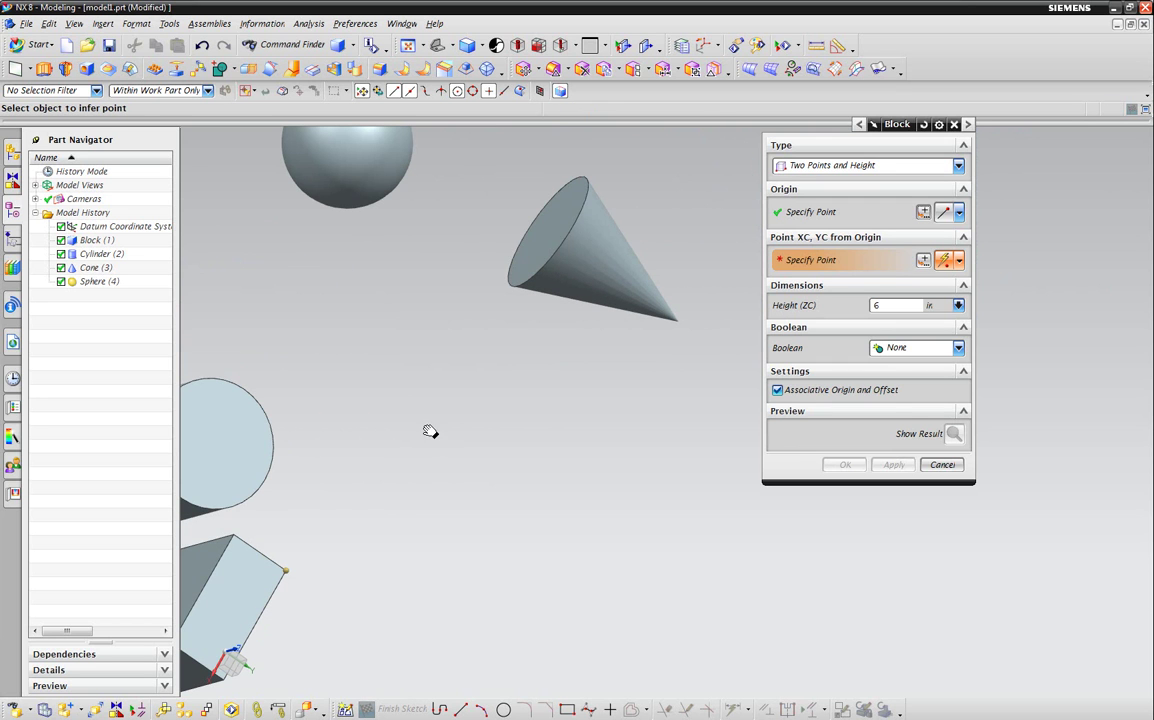
click(549, 232)
middle_drag(373, 383, 366, 322)
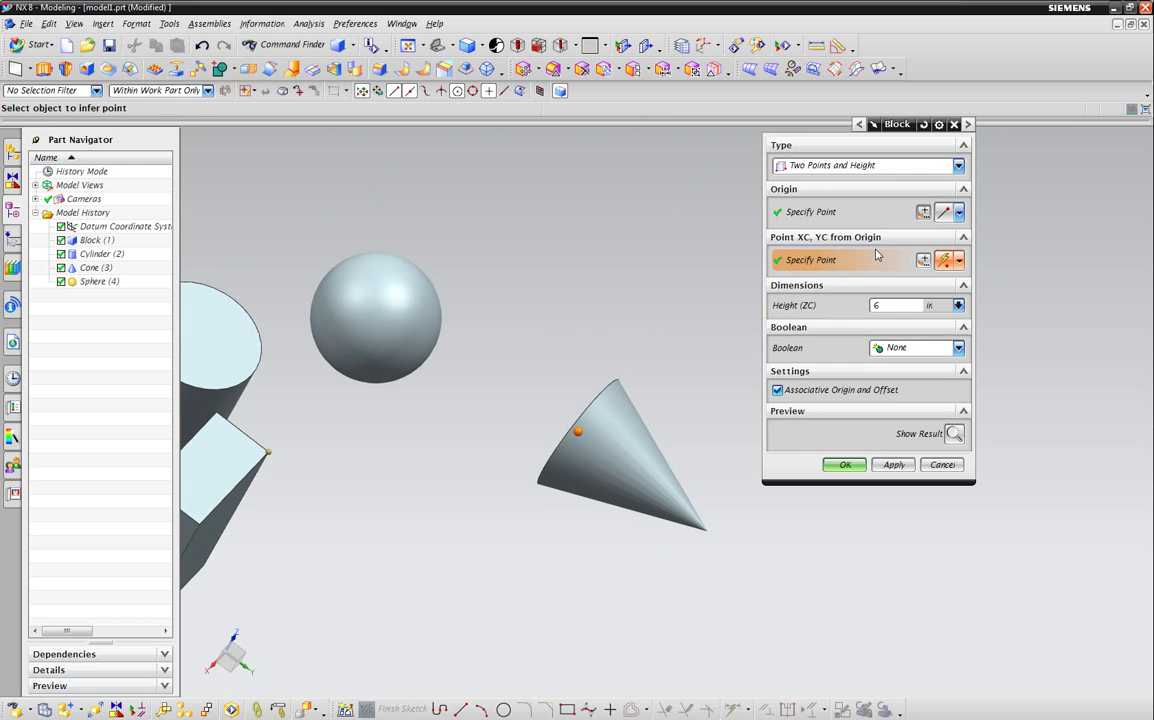
click(846, 466)
Reopen the second block for editing and change its type to Two Diagonal Points.
middle_drag(596, 466, 620, 550)
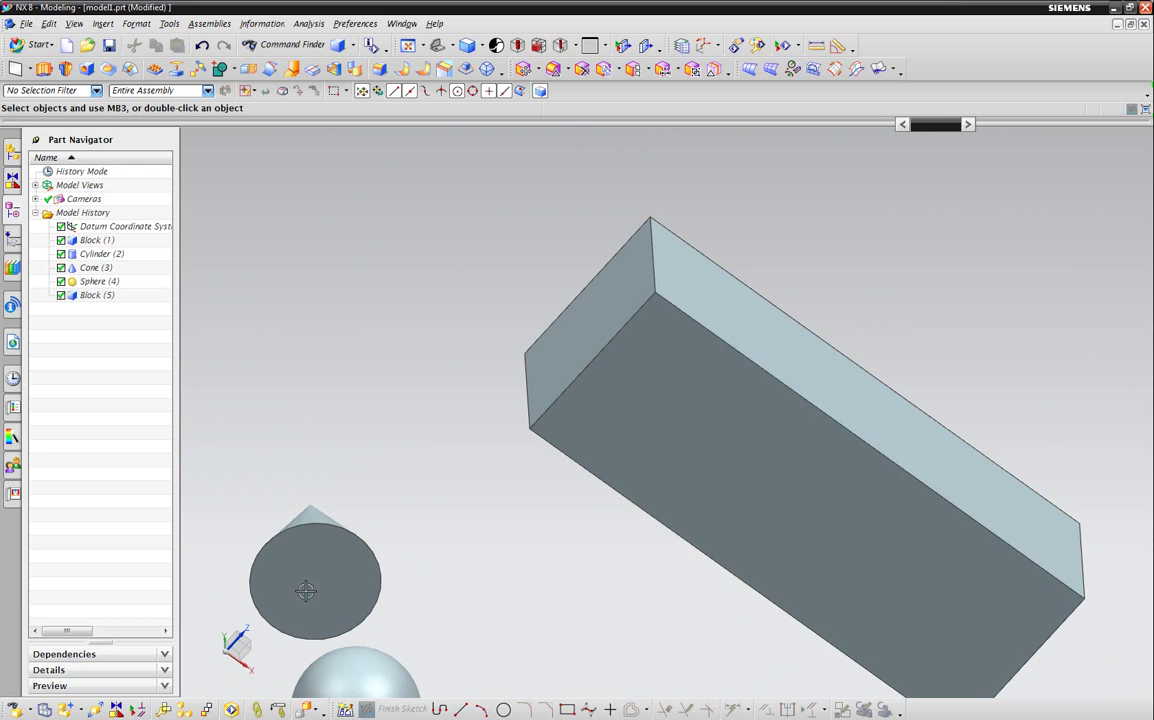
shift+middle_drag(629, 487, 395, 277)
middle_drag(800, 486, 687, 408)
double_click(97, 295)
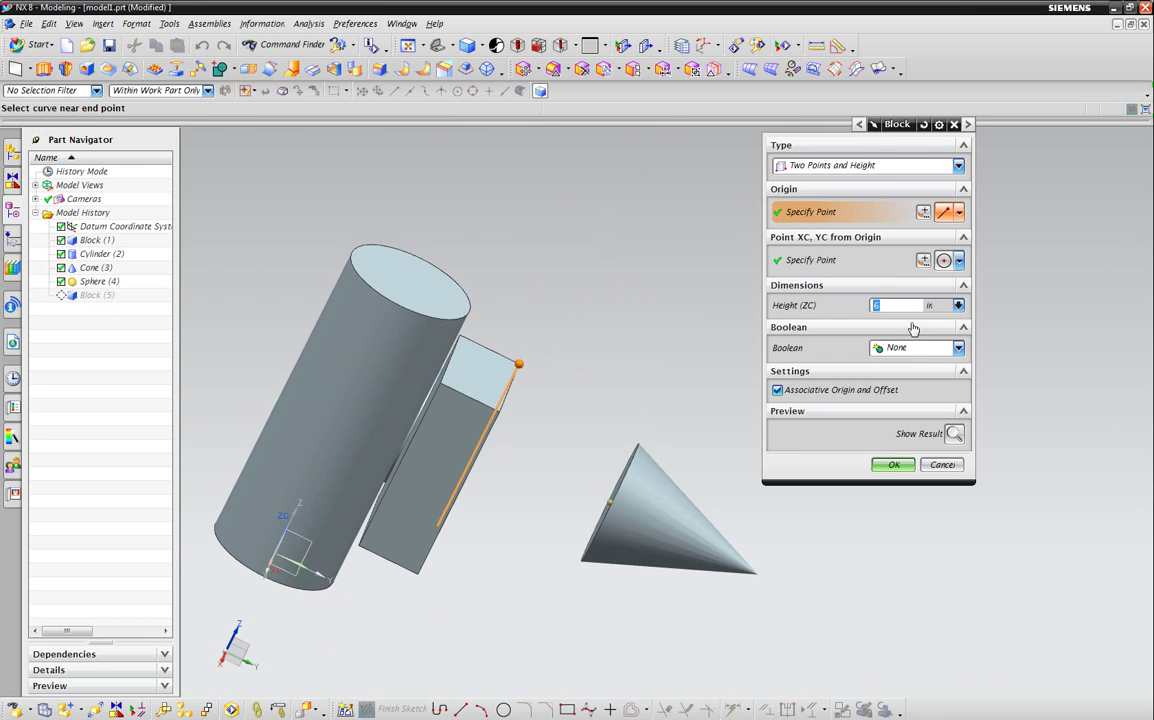
middle_drag(671, 277, 720, 260)
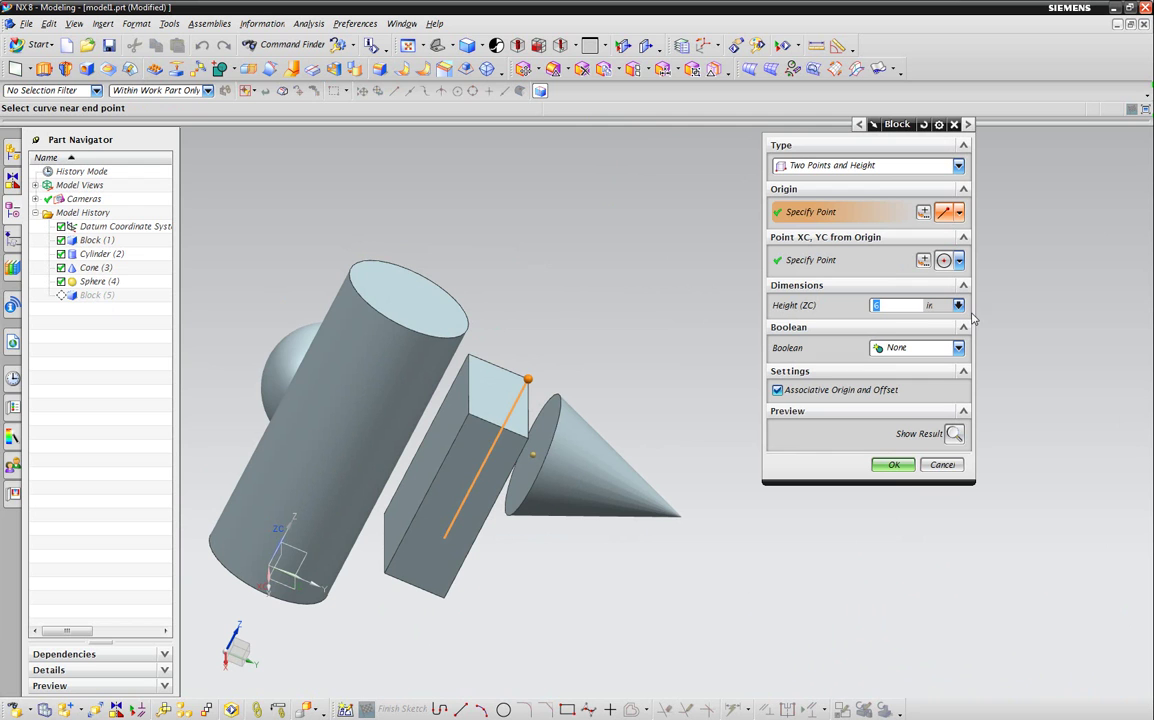
click(813, 167)
click(831, 218)
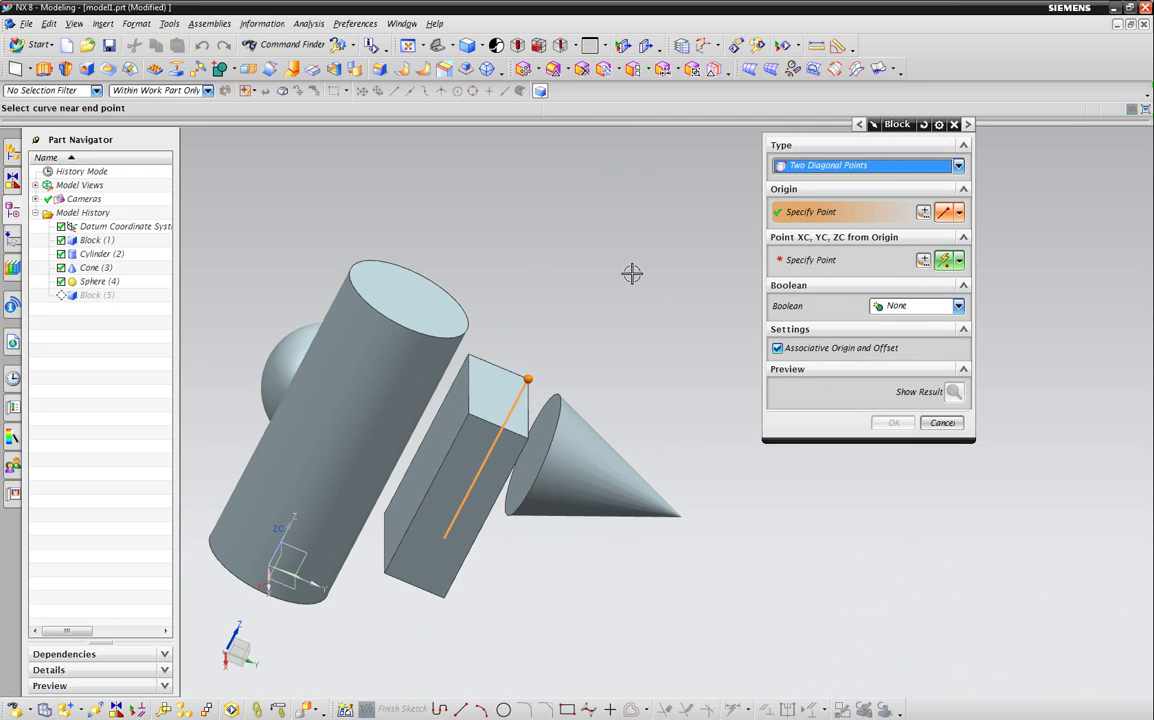
Specify the center of the cone's base circle as the second block's opposite diagonal point.
middle_drag(632, 272, 680, 330)
click(811, 260)
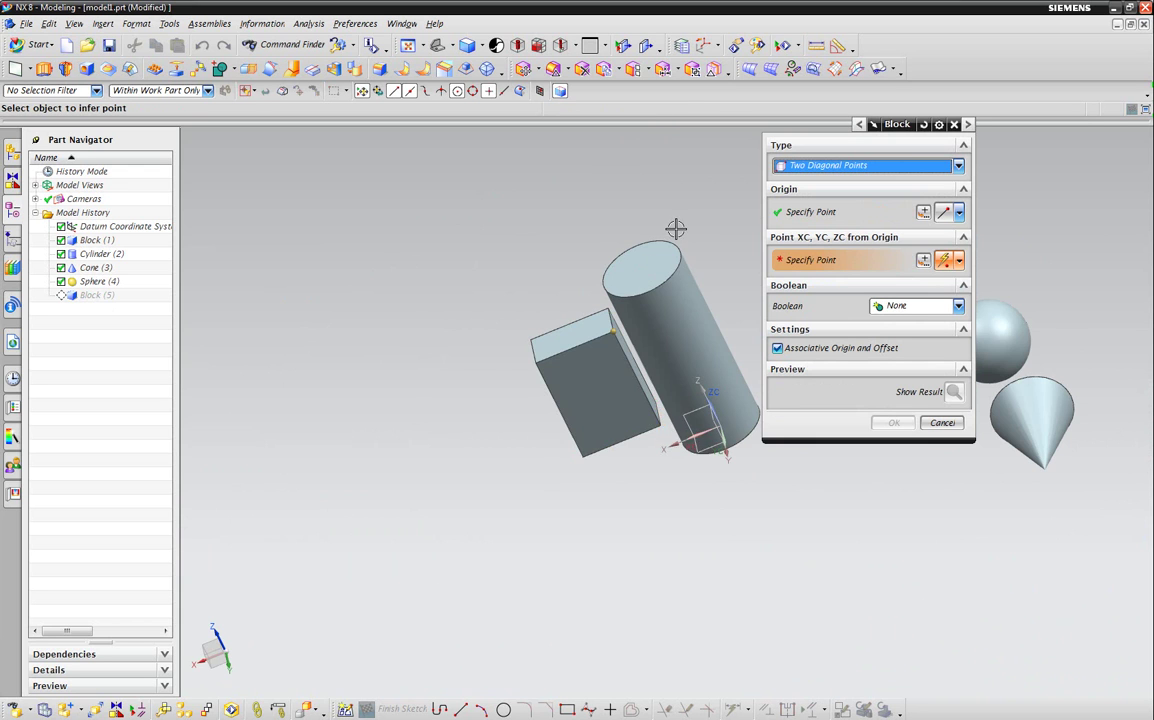
middle_drag(684, 231, 554, 240)
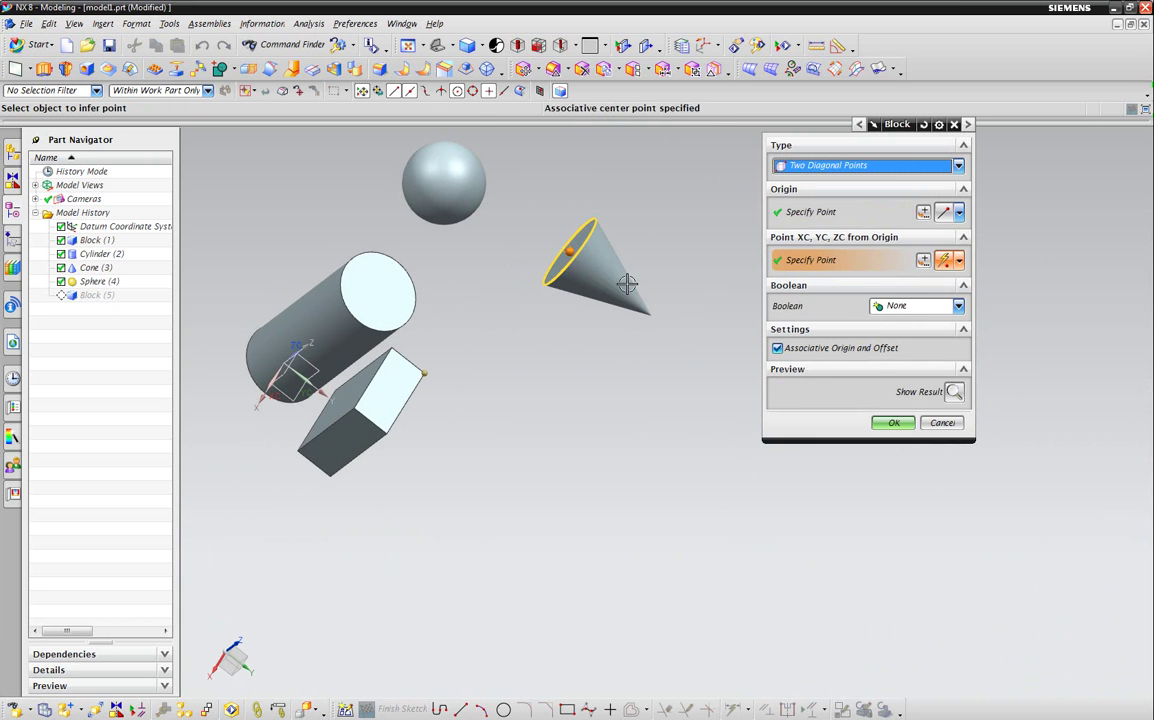
Rebuild the second block from its two diagonal points and inspect it from several sides.
click(882, 422)
middle_drag(711, 376, 790, 366)
middle_drag(341, 396, 386, 343)
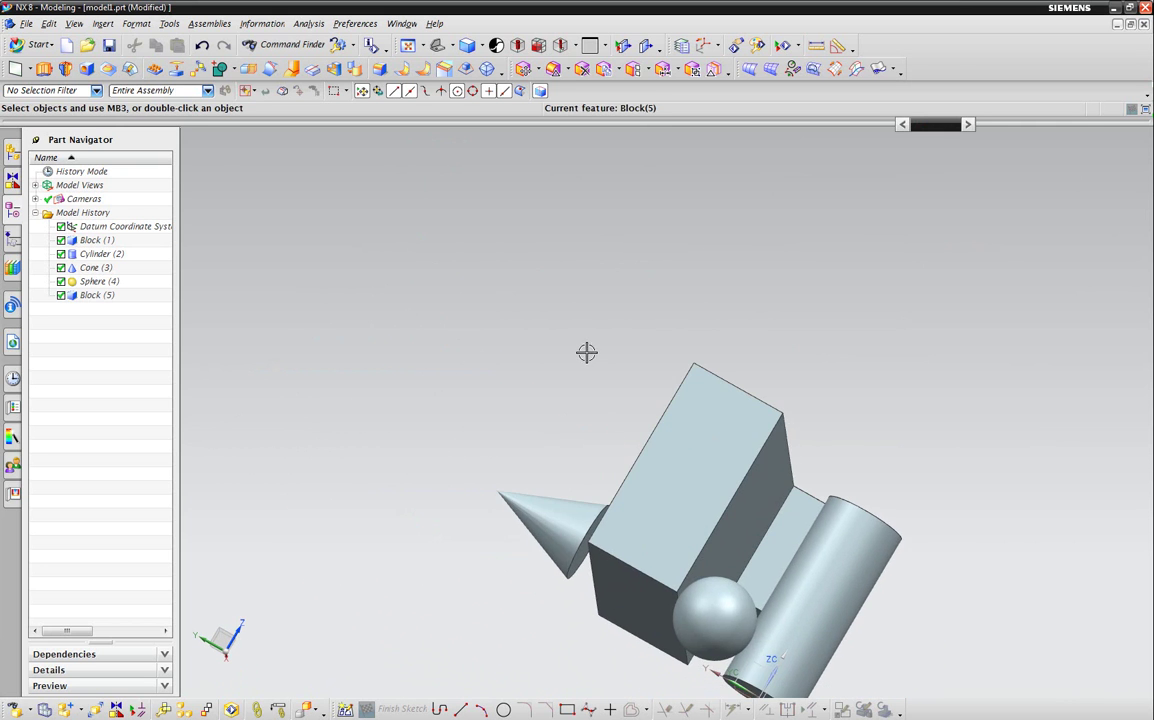
middle_drag(582, 361, 330, 160)
Examine the creation types offered by the Cylinder command, including Arc and Height, without creating a cylinder.
click(103, 24)
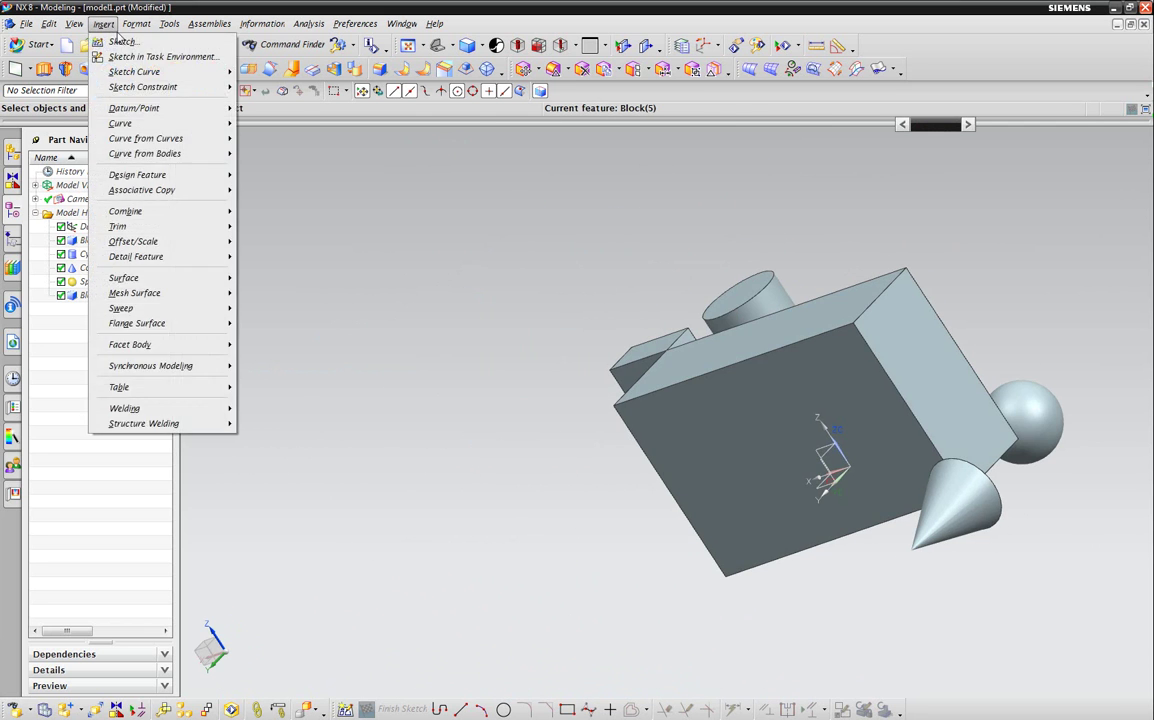
mouse_move(137, 175)
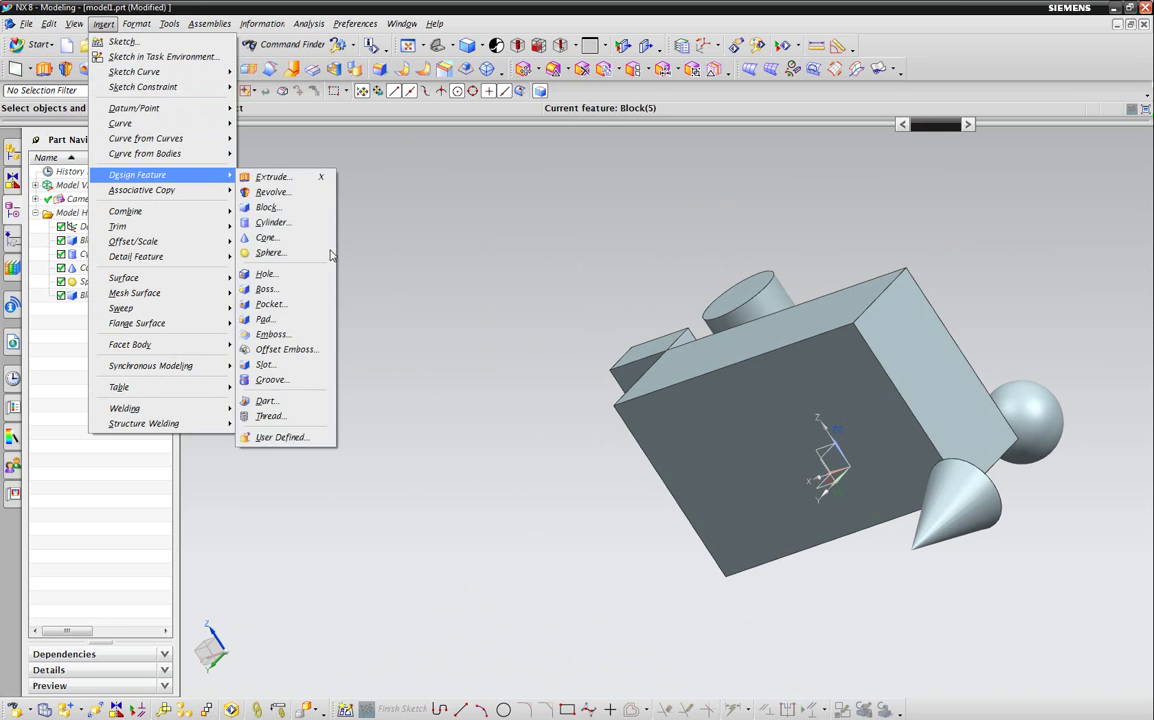
click(285, 223)
click(815, 168)
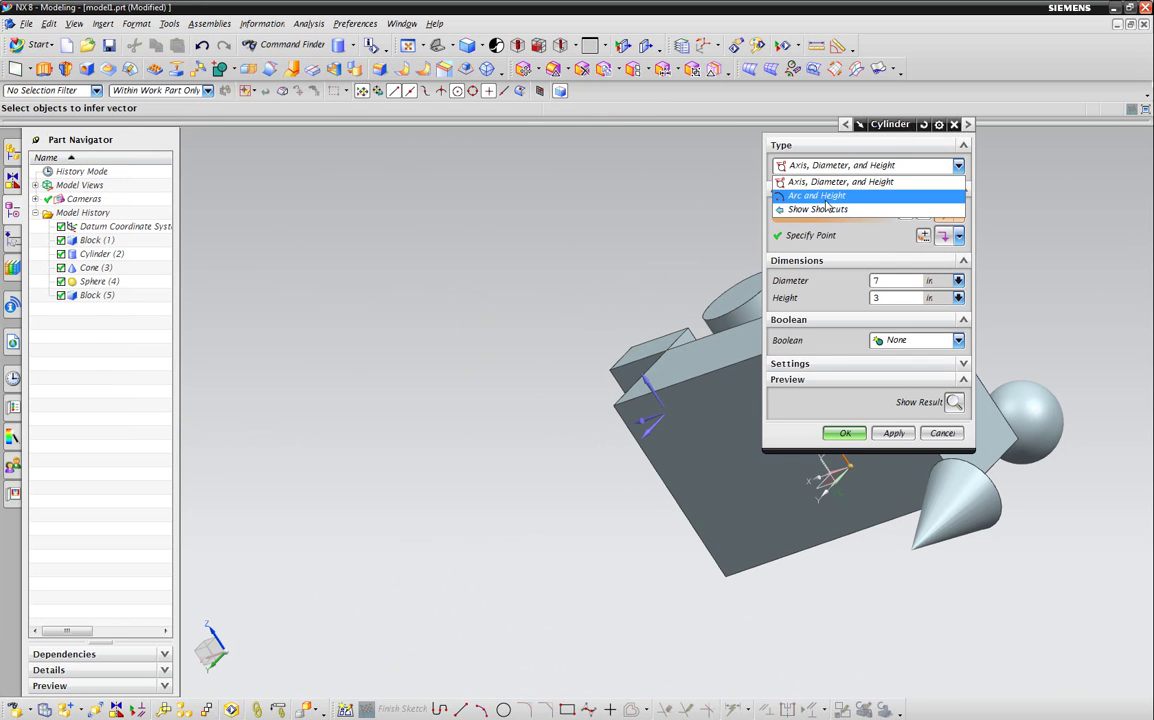
click(942, 433)
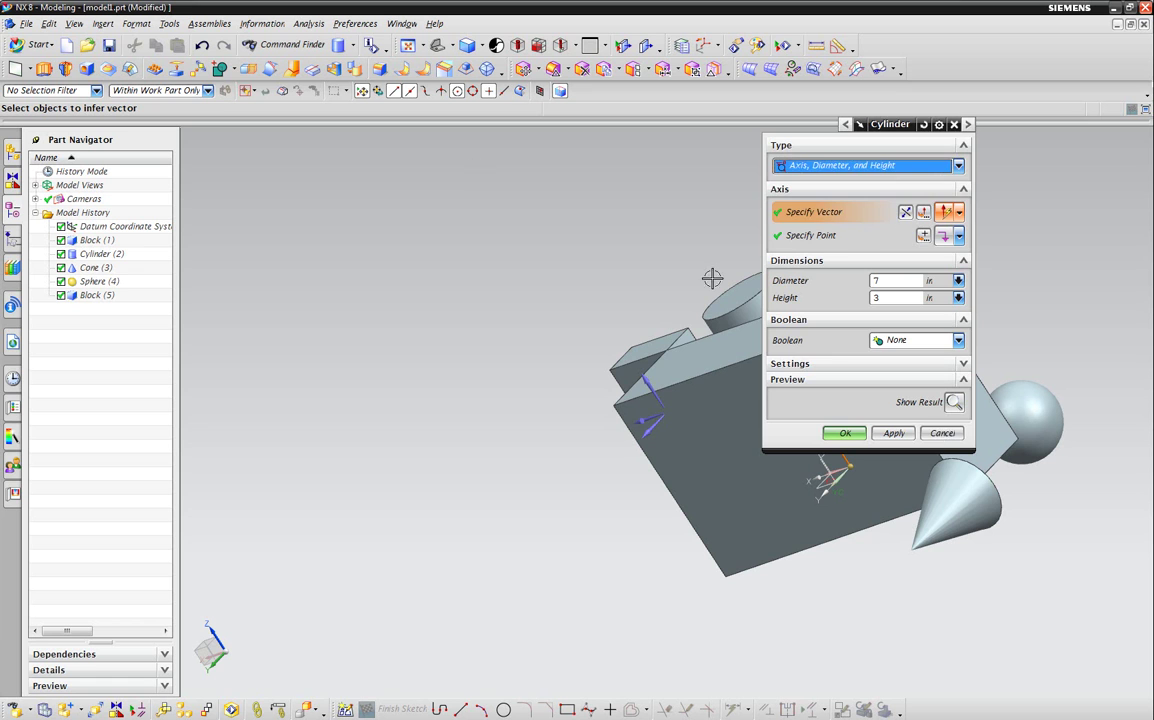
click(960, 436)
click(103, 23)
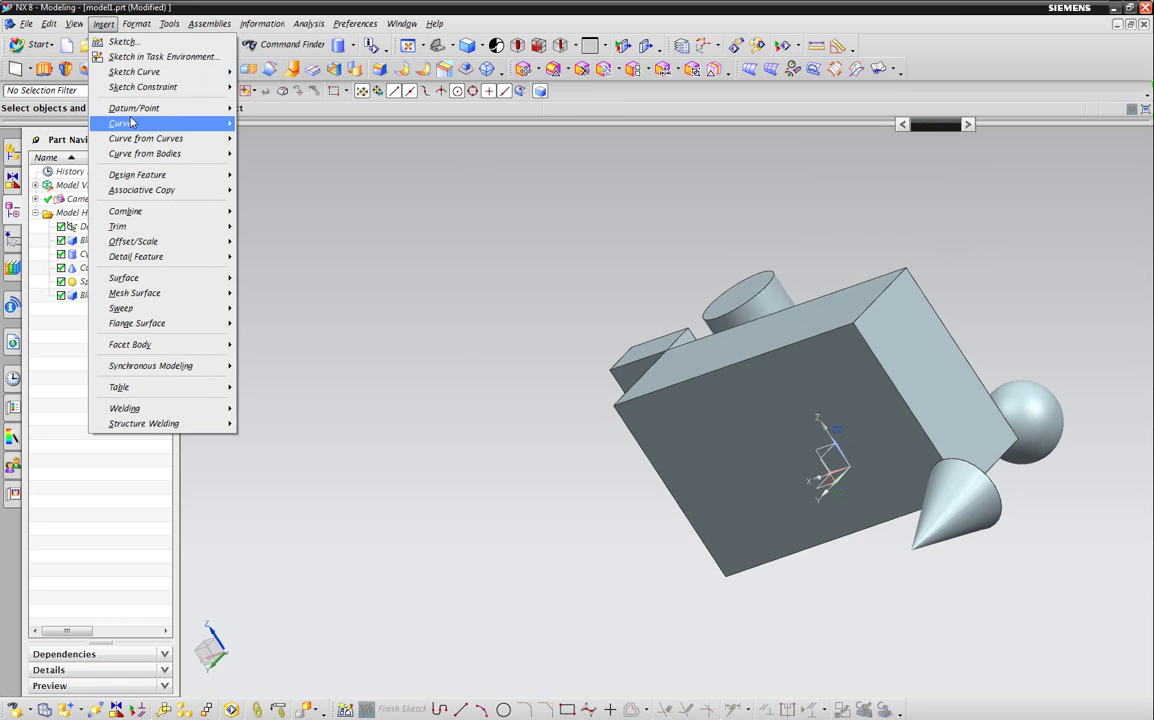
mouse_move(138, 77)
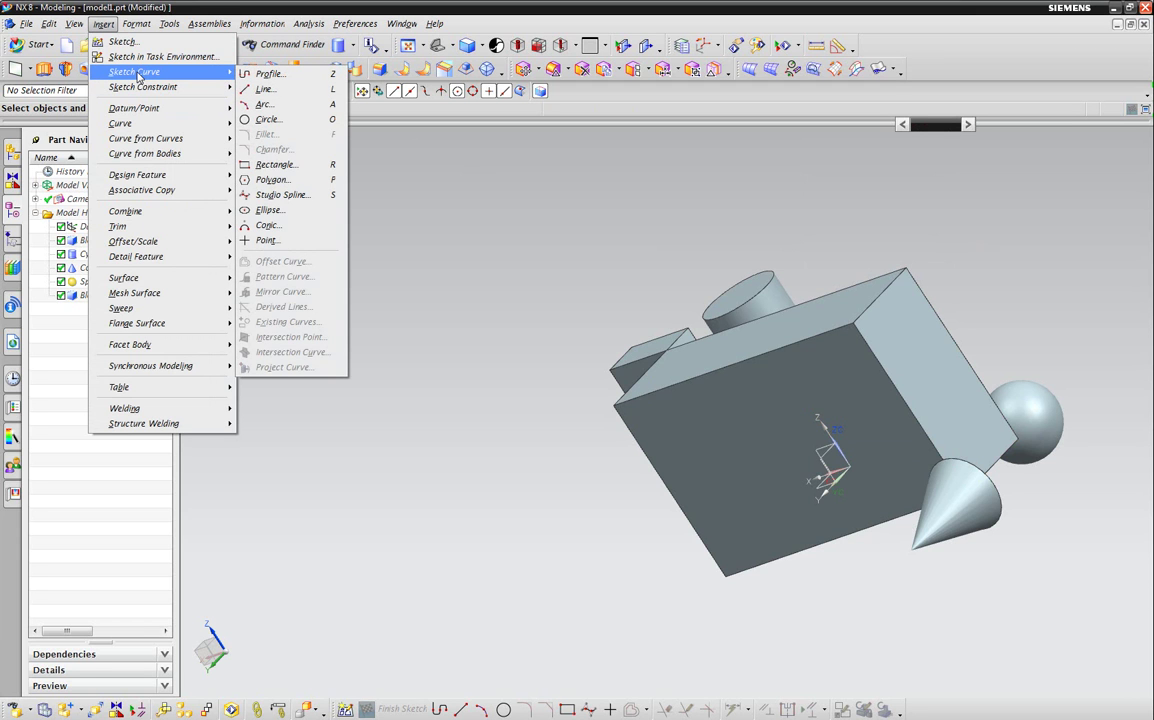
click(502, 203)
middle_drag(632, 231, 482, 245)
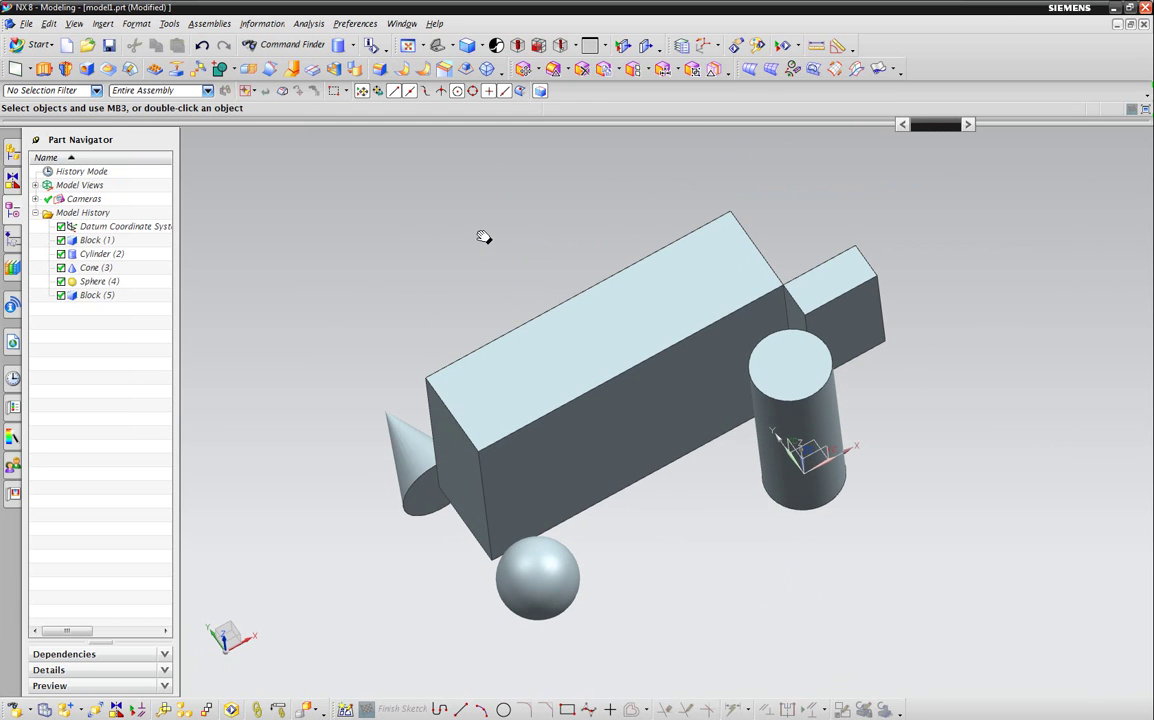
middle_drag(376, 240, 636, 199)
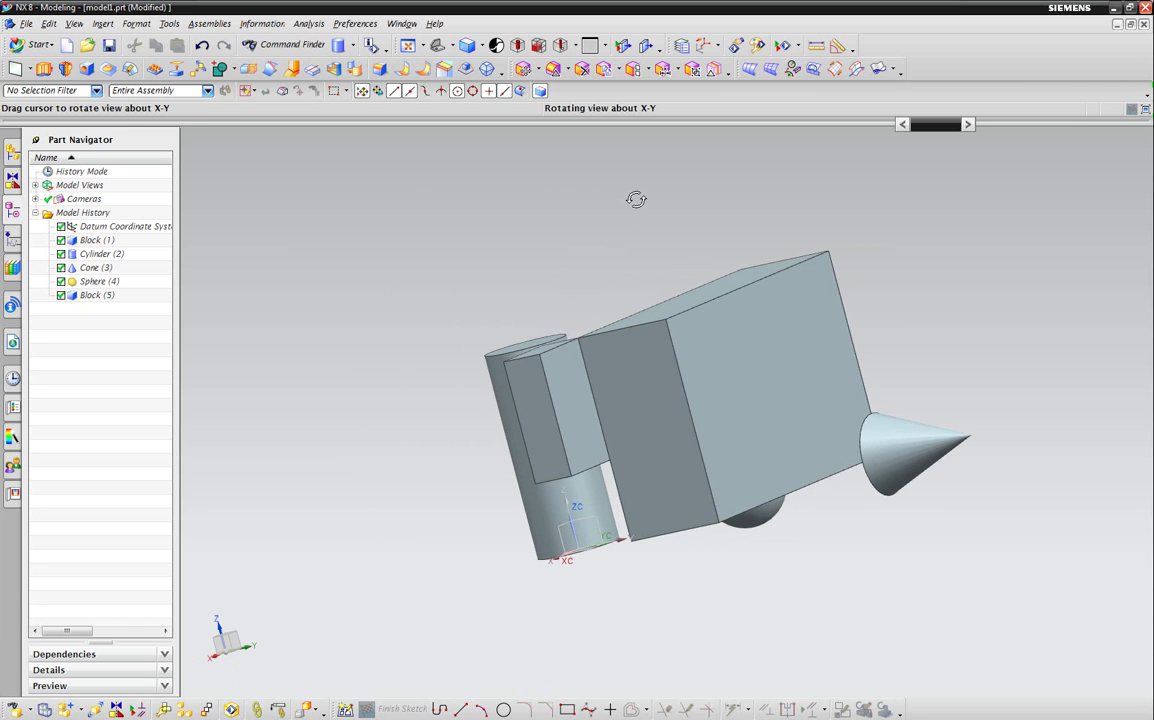